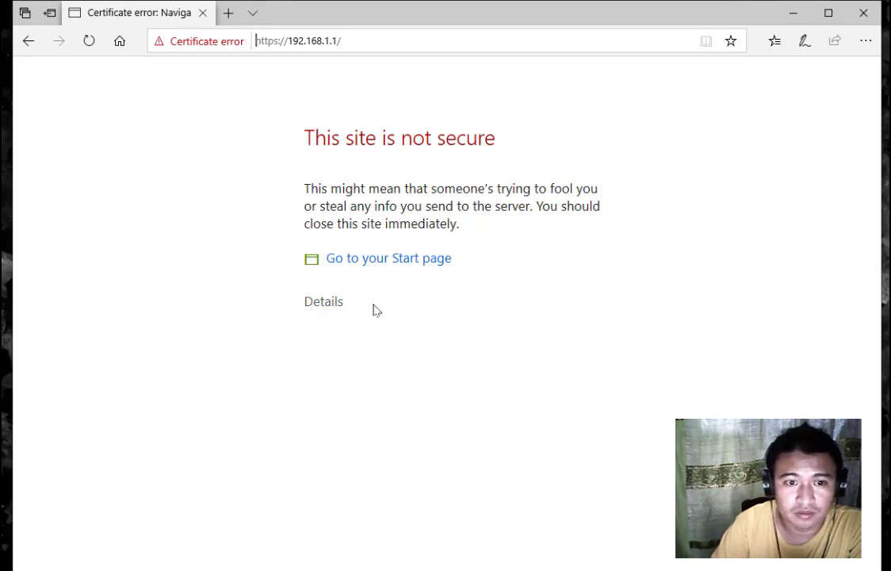
# - Continue past the certificate warning for 192.168.1.1 and log in as admin with the saved account password
pyautogui.click(331, 305)
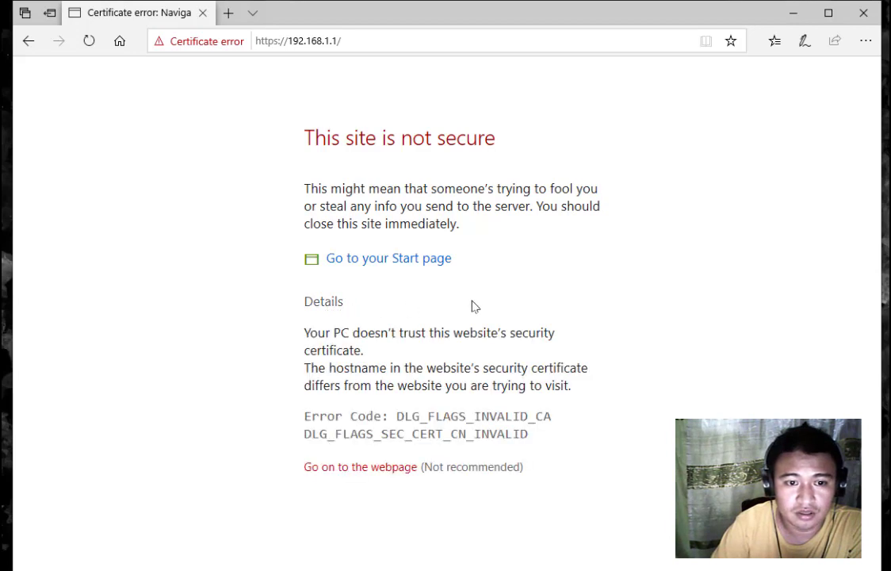
pyautogui.click(372, 472)
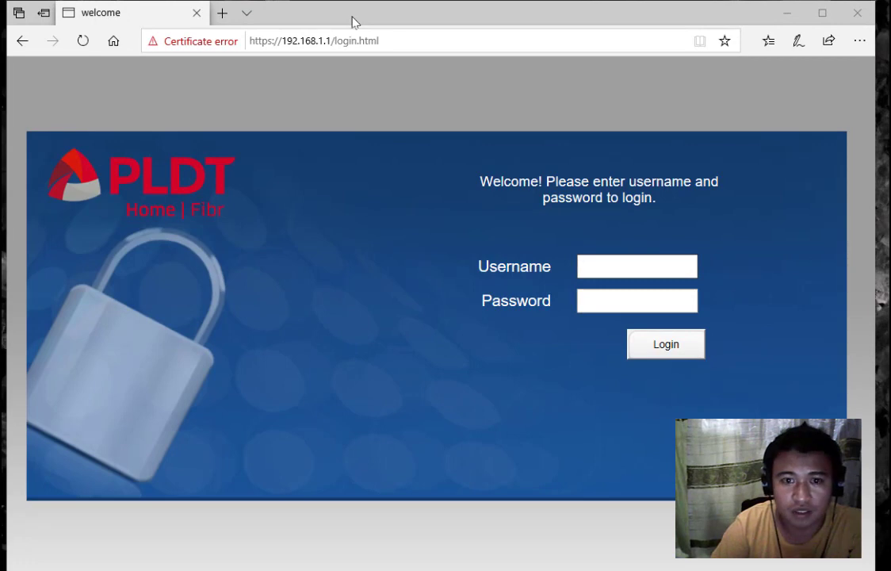
pyautogui.click(595, 266)
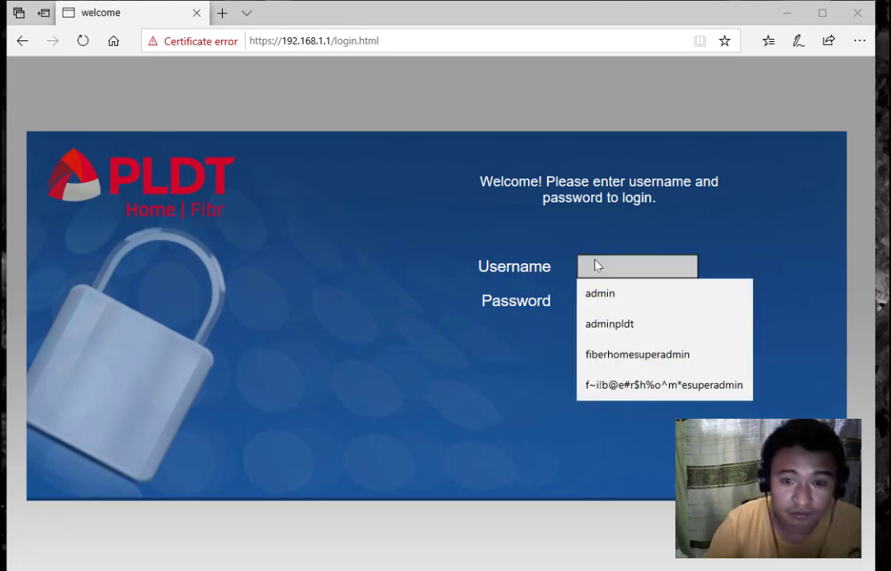
pyautogui.click(608, 300)
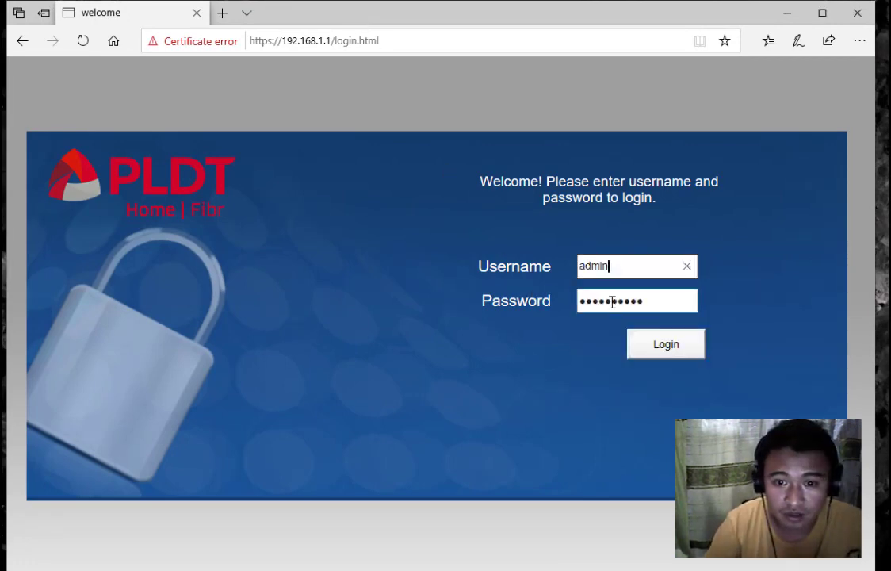
pyautogui.click(673, 349)
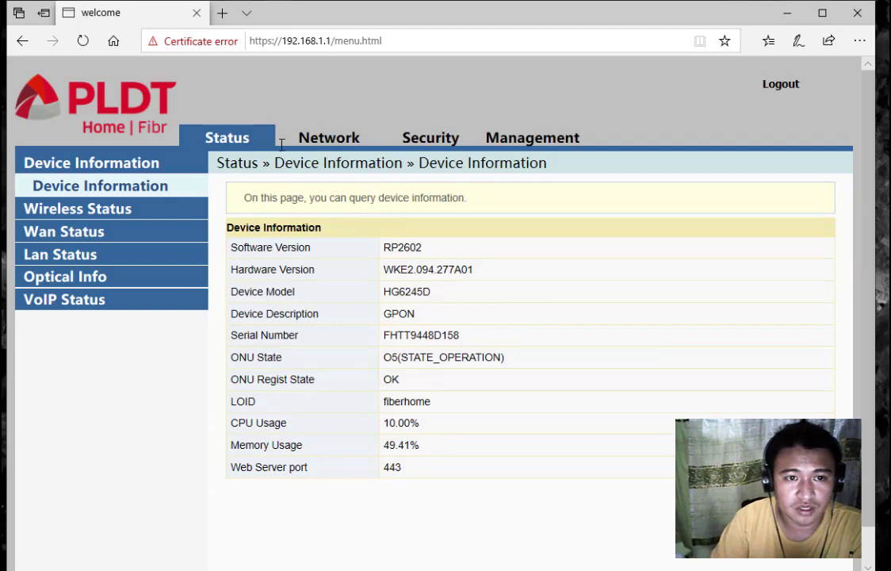
# - Open the advanced WLAN settings in the Network section and choose SSID 1
pyautogui.click(333, 144)
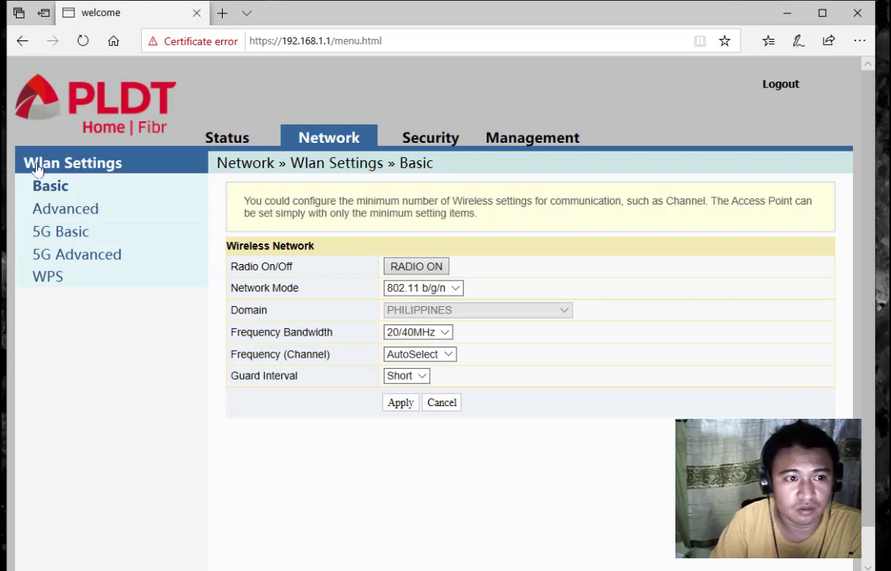
pyautogui.click(76, 211)
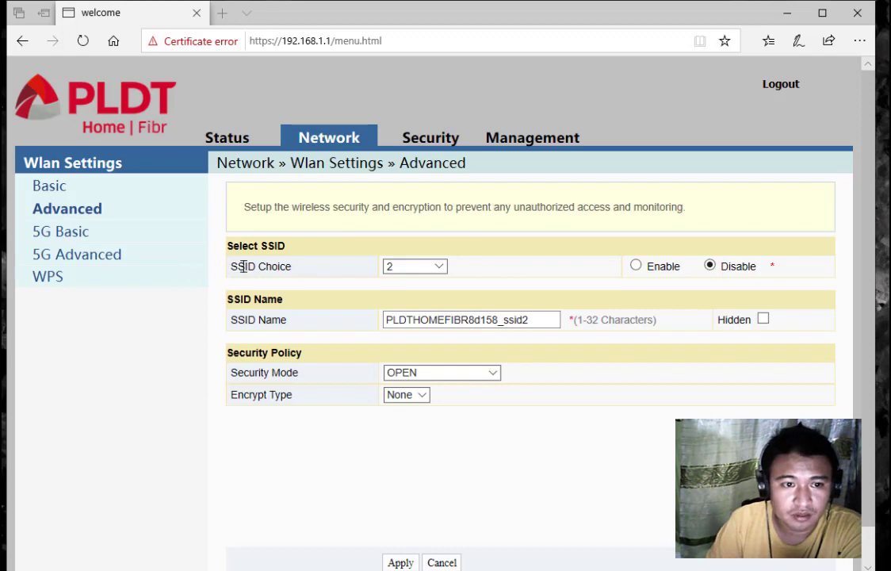
pyautogui.click(419, 267)
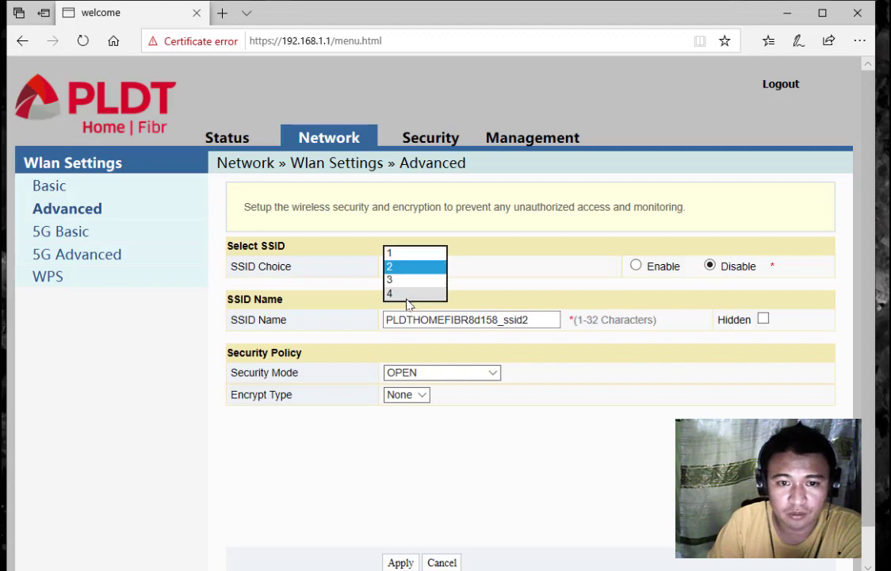
pyautogui.click(406, 255)
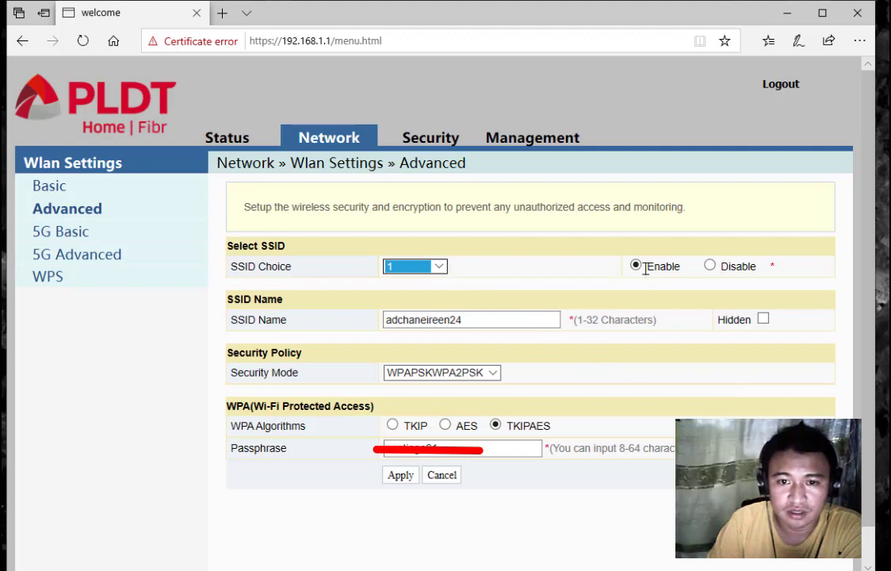
# - Review the name, security mode options and passphrase field of SSID 1, and apply its settings
pyautogui.moveTo(478, 319); pyautogui.dragTo(432, 320)
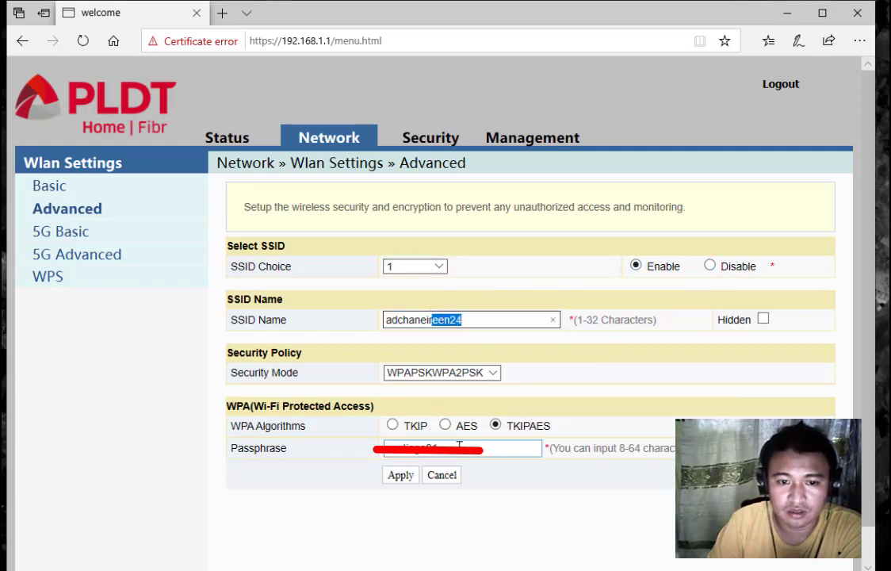
pyautogui.click(477, 319)
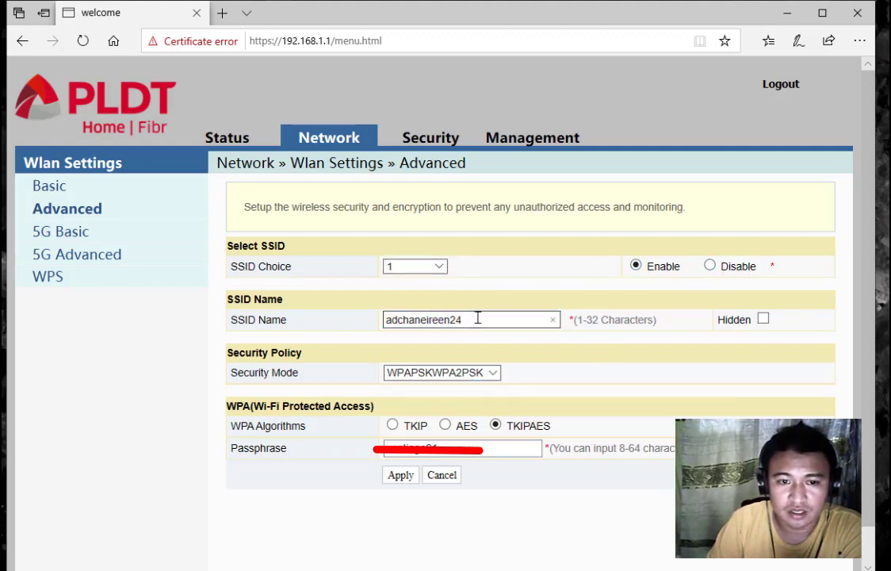
pyautogui.doubleClick(466, 319)
pyautogui.press('Home')
pyautogui.moveTo(469, 315); pyautogui.dragTo(366, 316)
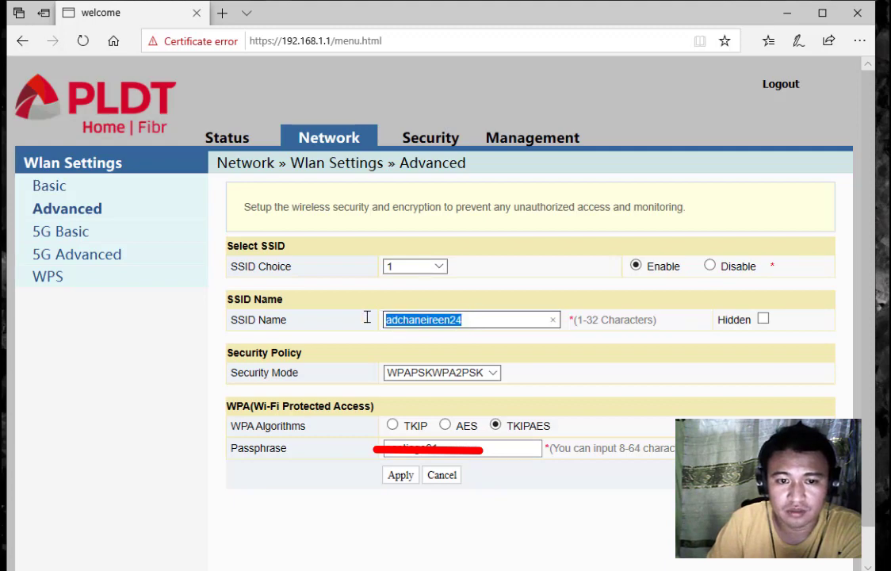
pyautogui.click(469, 379)
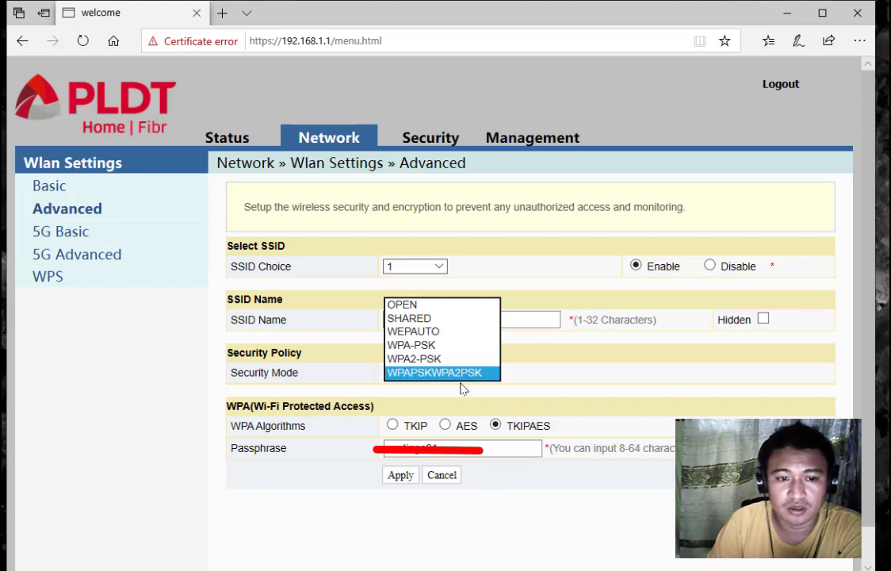
pyautogui.click(508, 390)
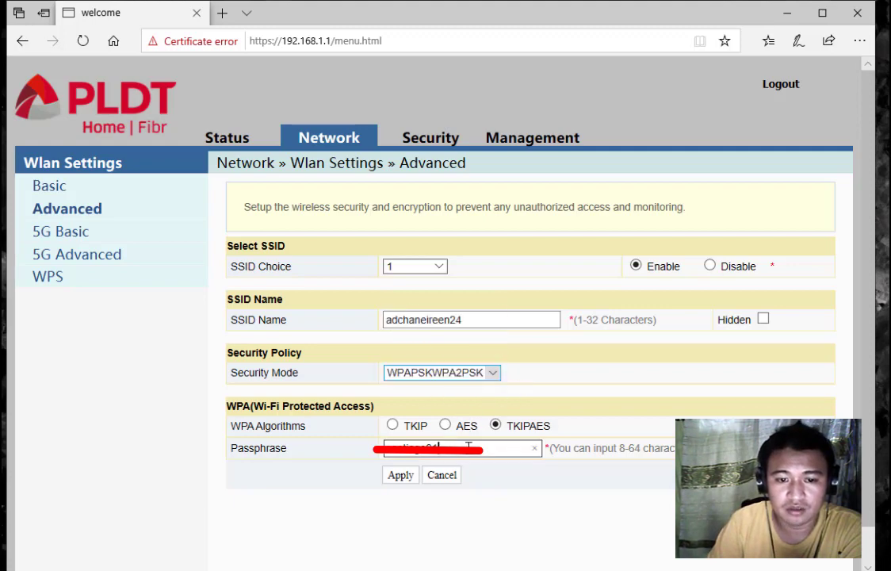
pyautogui.moveTo(468, 445); pyautogui.dragTo(376, 450)
pyautogui.click(379, 453)
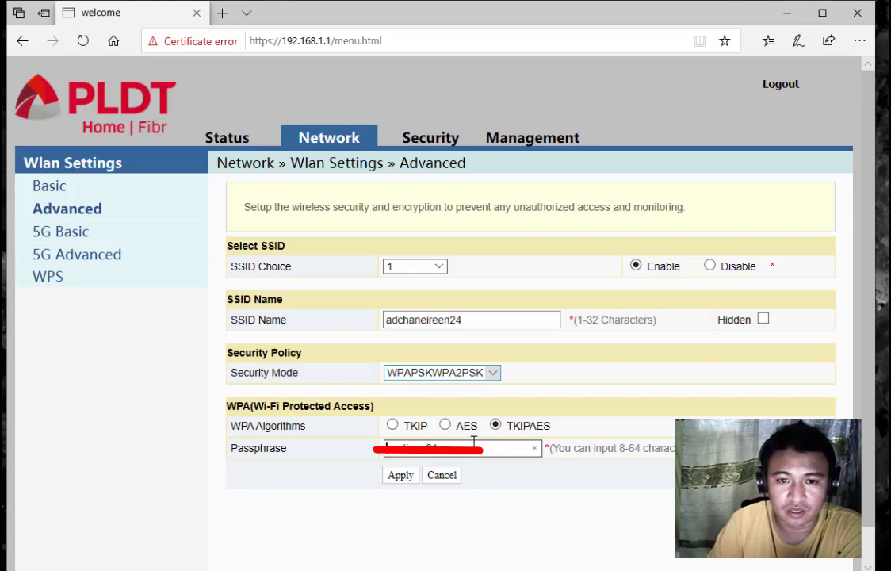
pyautogui.click(400, 481)
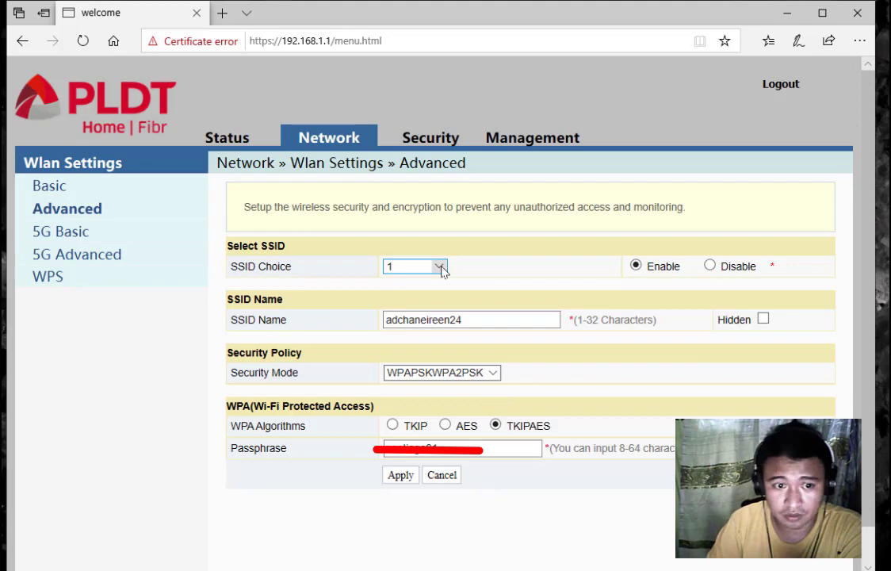
# - Choose SSID 2 and enable it
pyautogui.click(441, 270)
pyautogui.click(391, 270)
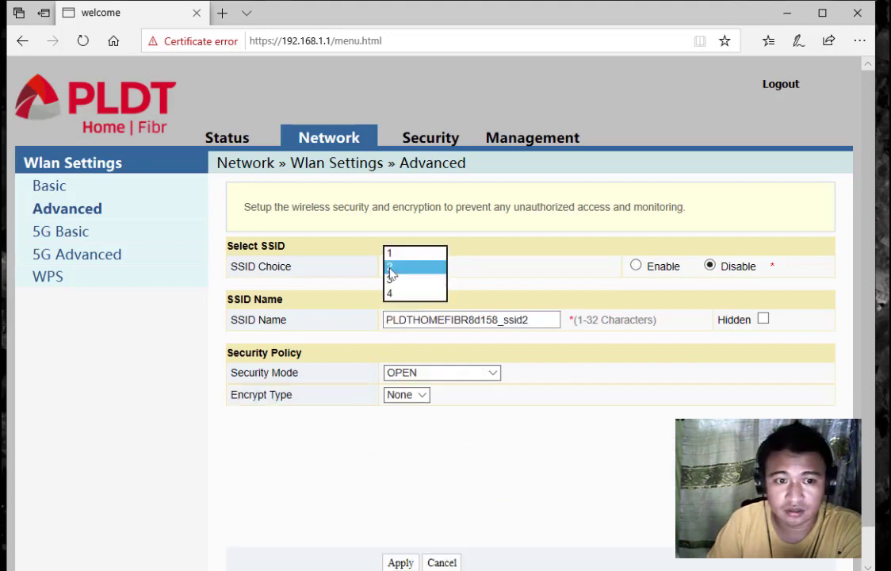
pyautogui.click(391, 270)
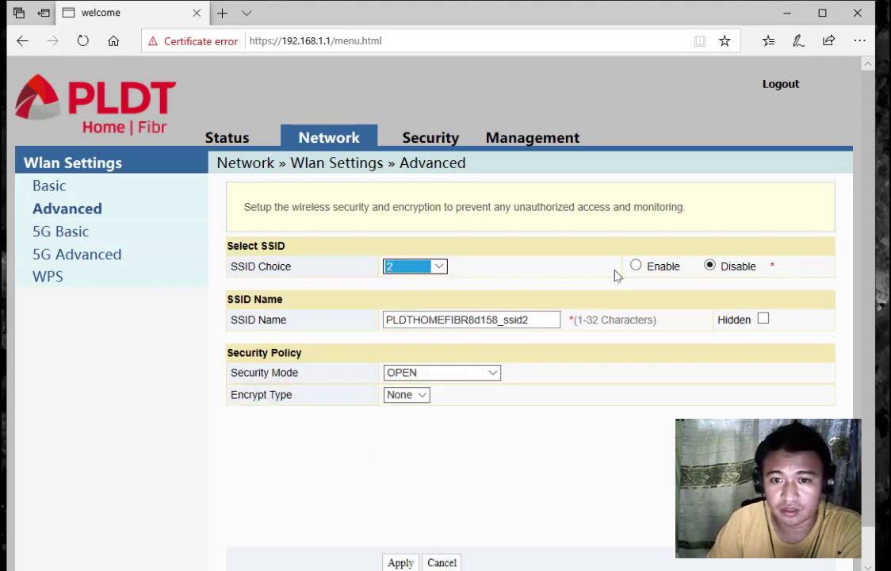
pyautogui.click(636, 267)
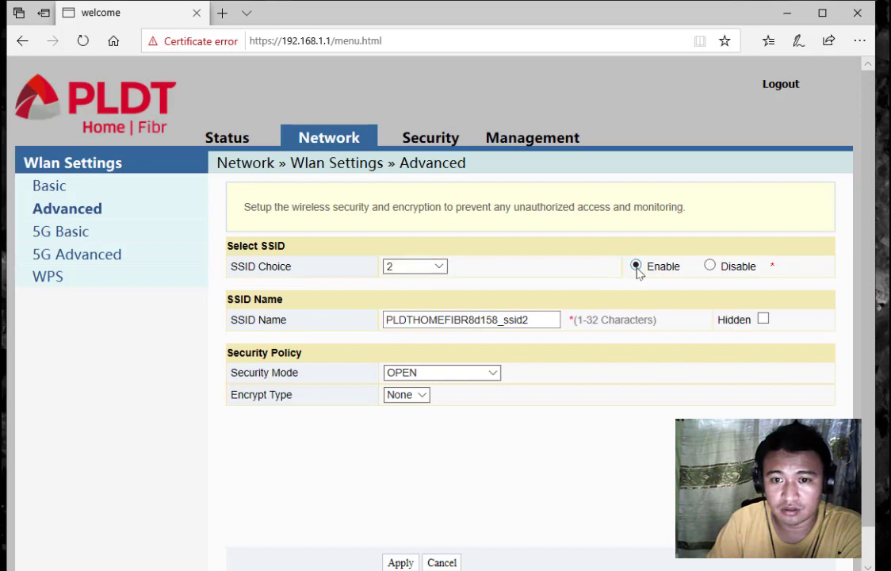
# - Review the name and security mode options of SSID 2, and apply its settings with the mode kept at OPEN
pyautogui.click(551, 320)
pyautogui.moveTo(553, 324); pyautogui.dragTo(357, 310)
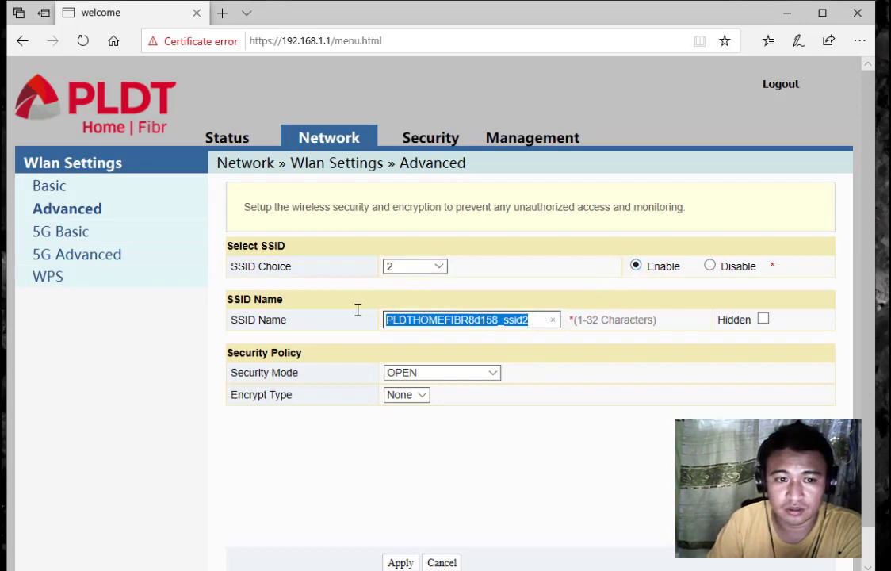
pyautogui.click(487, 373)
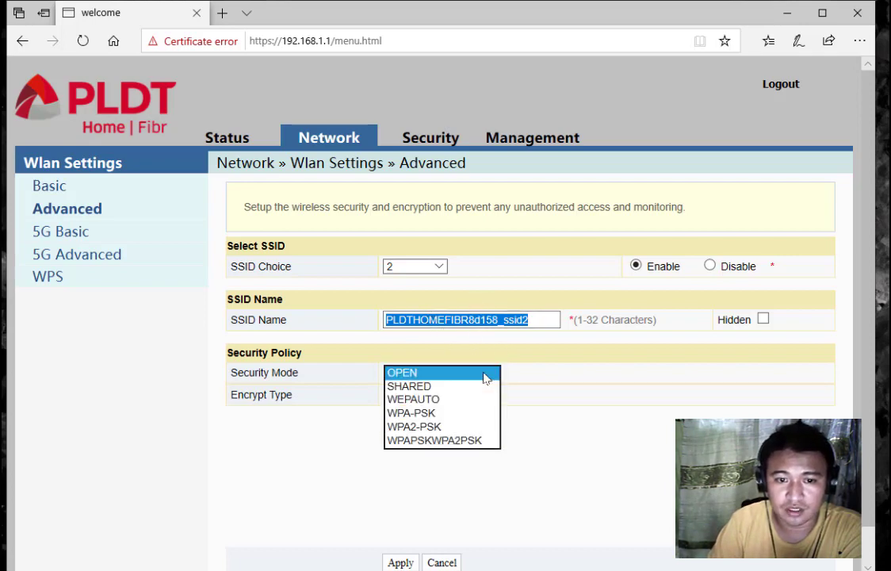
pyautogui.click(539, 383)
pyautogui.moveTo(537, 320); pyautogui.dragTo(364, 321)
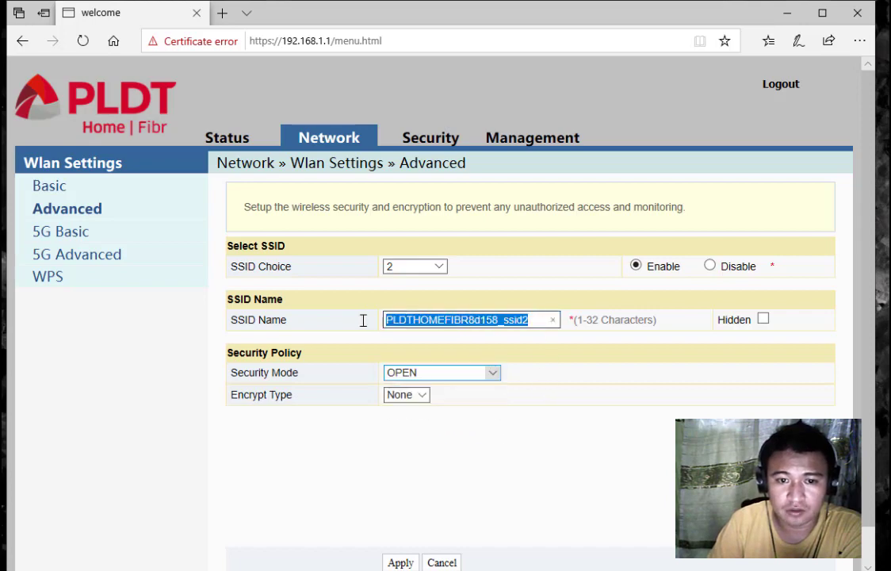
pyautogui.click(483, 373)
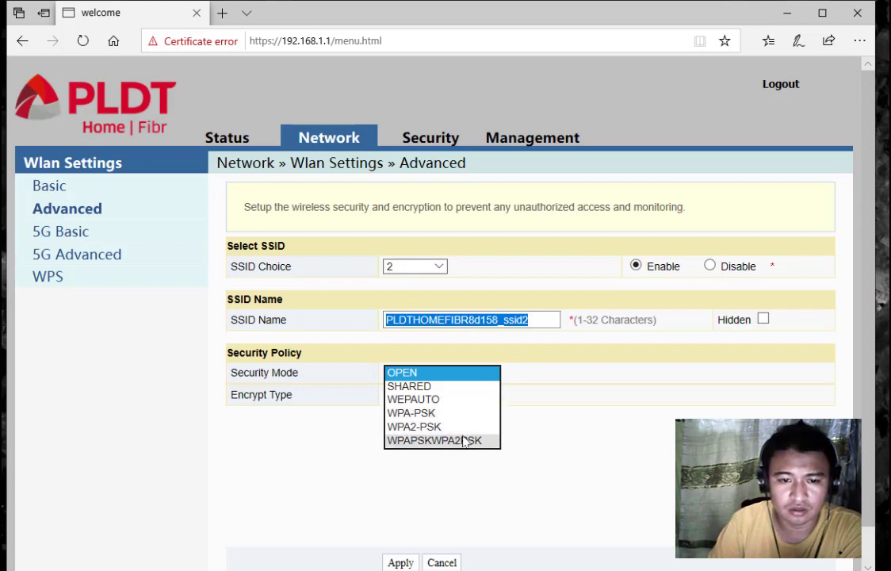
pyautogui.click(529, 452)
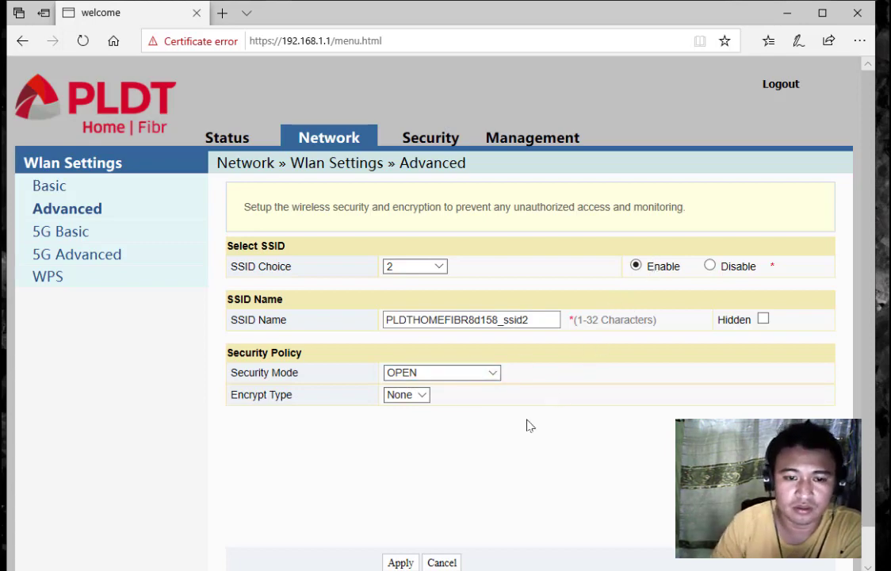
pyautogui.click(400, 563)
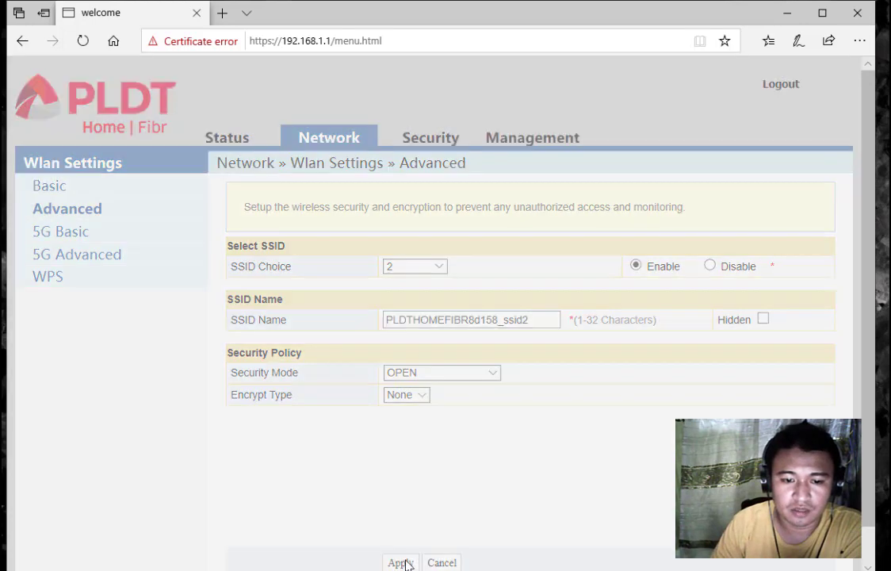
# - Set SSID 3 to enabled with the OPEN security mode and apply its settings
pyautogui.click(442, 272)
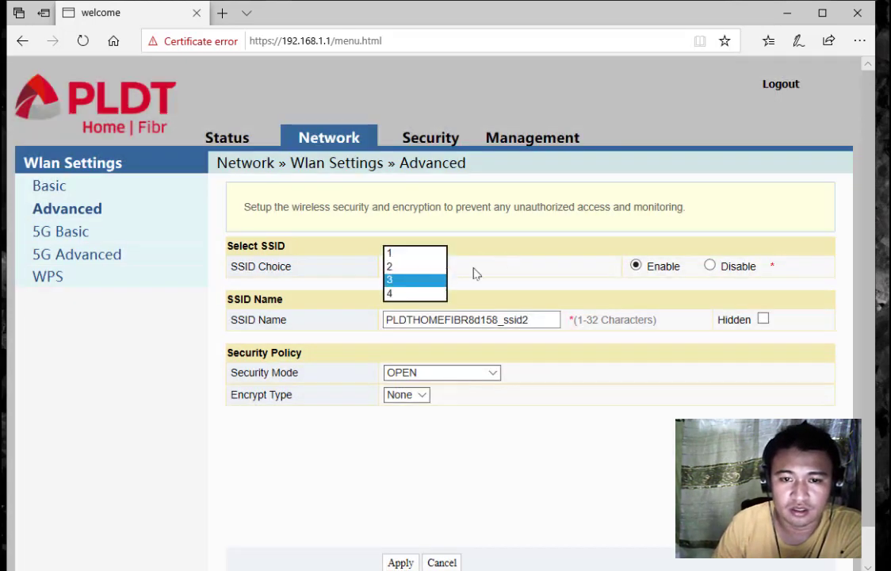
pyautogui.click(422, 282)
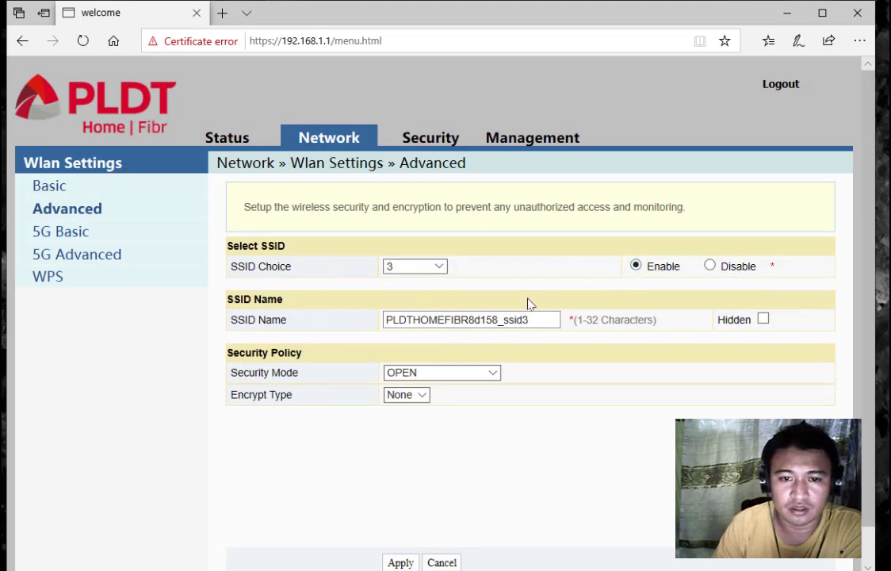
pyautogui.moveTo(535, 319); pyautogui.dragTo(342, 318)
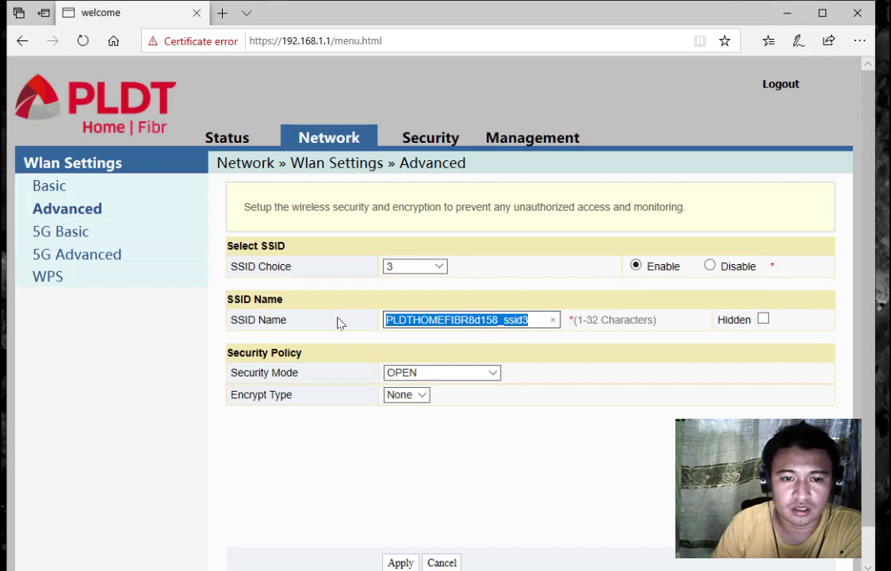
pyautogui.click(440, 375)
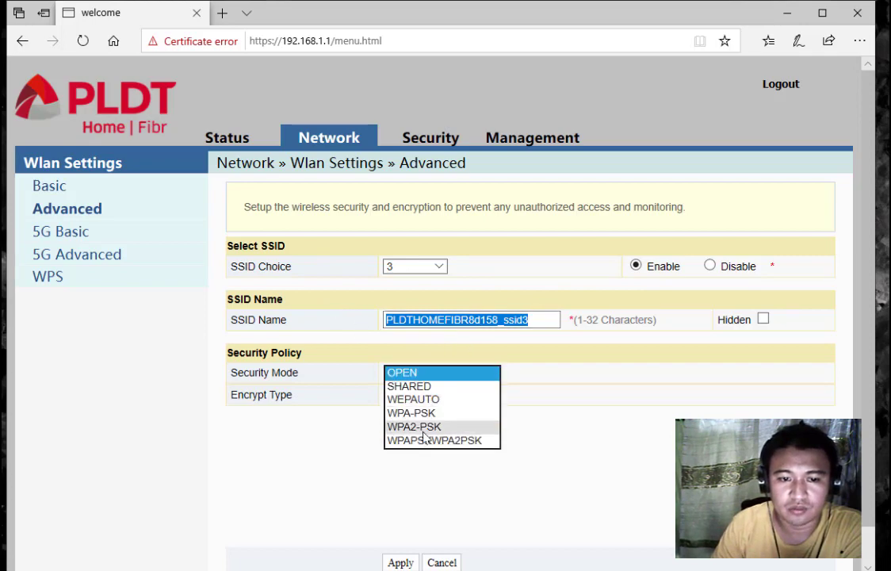
pyautogui.click(563, 413)
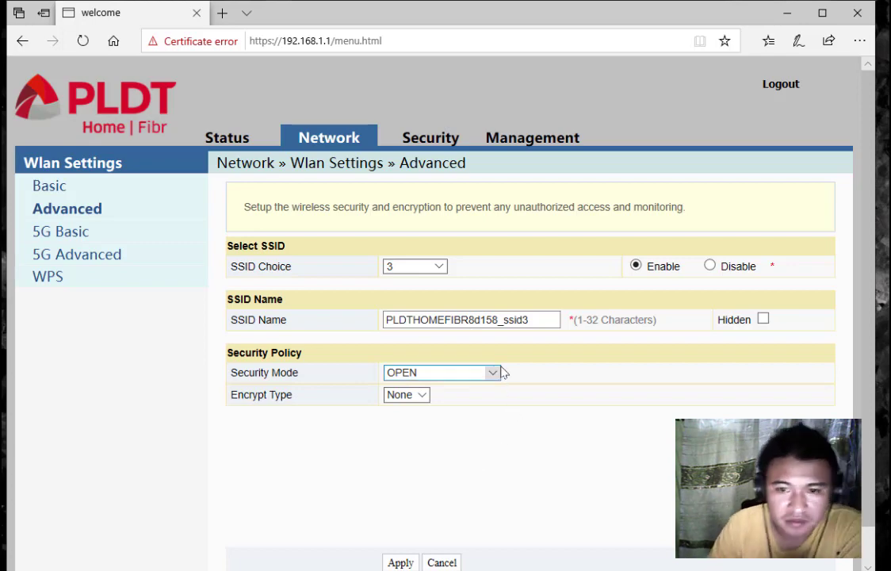
pyautogui.click(404, 563)
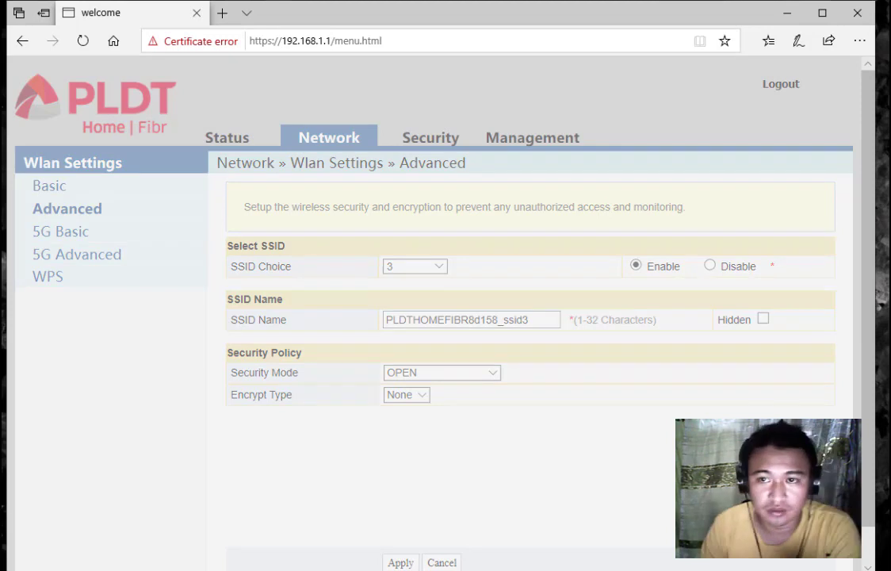
# - Set SSID 4 to enabled with the OPEN security mode and apply its settings
pyautogui.click(439, 270)
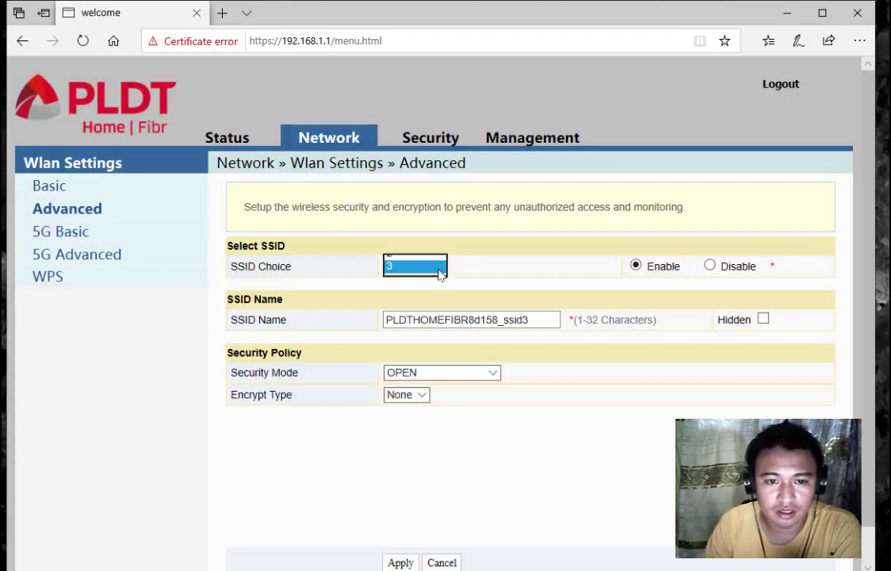
pyautogui.click(416, 279)
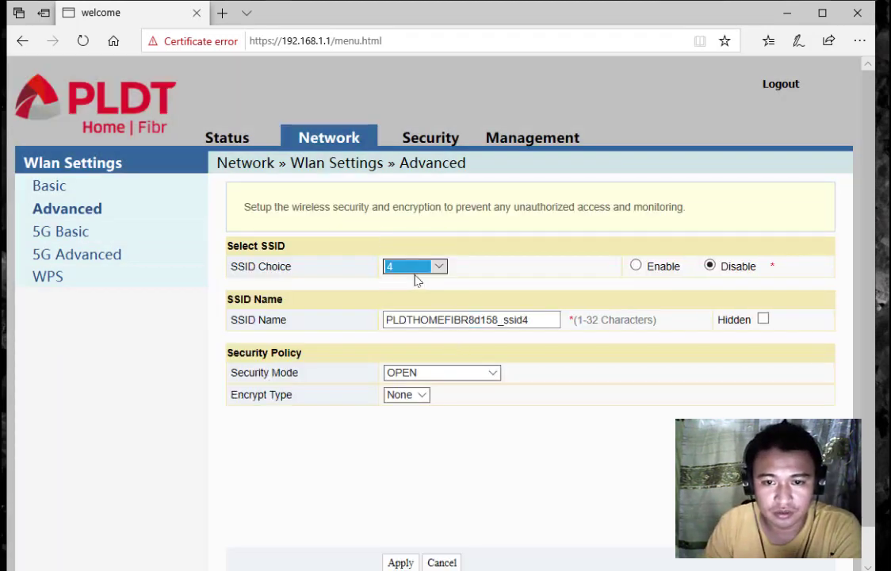
pyautogui.click(637, 266)
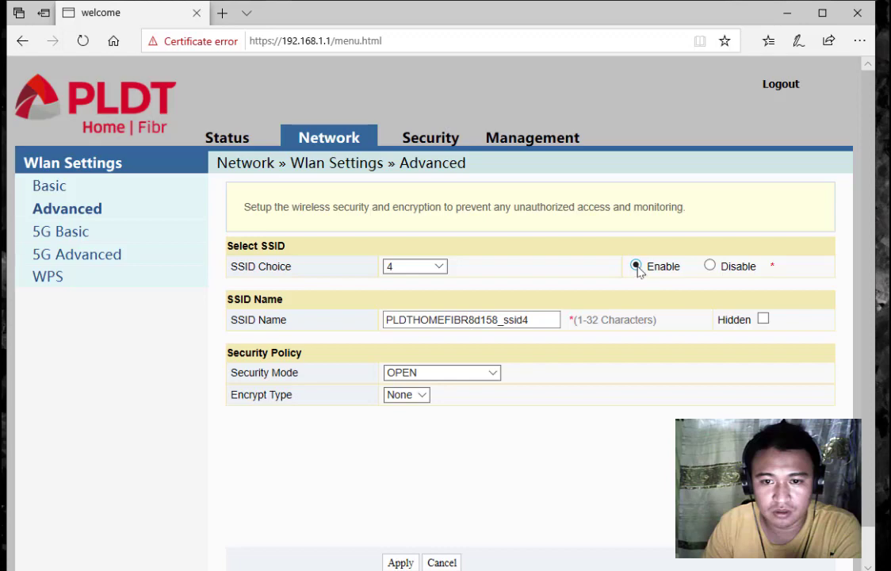
pyautogui.click(527, 319)
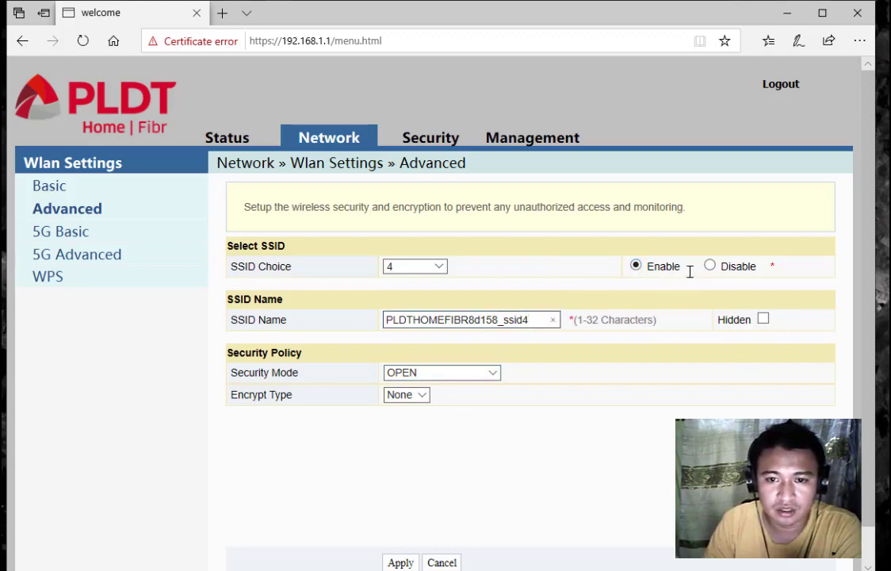
pyautogui.moveTo(688, 266); pyautogui.dragTo(583, 283)
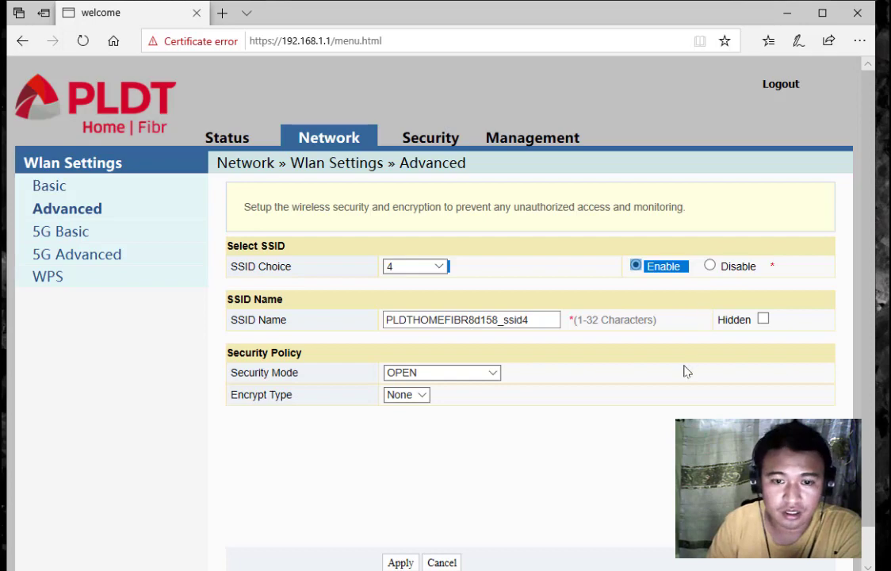
pyautogui.tripleClick(308, 326)
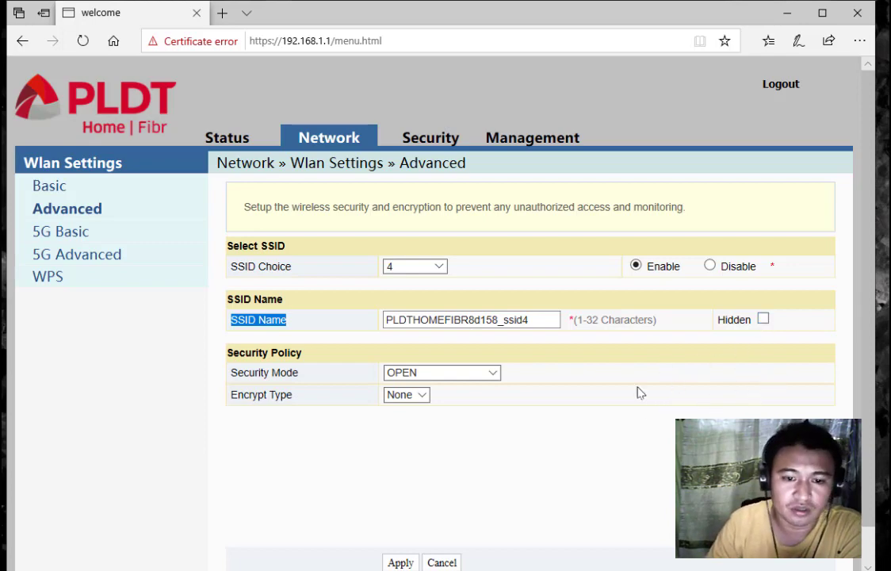
pyautogui.click(401, 563)
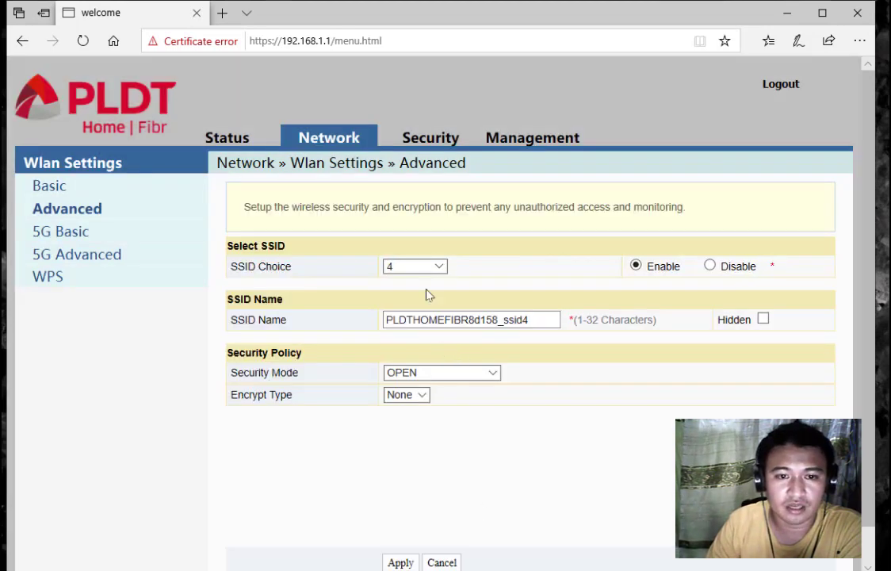
pyautogui.click(413, 267)
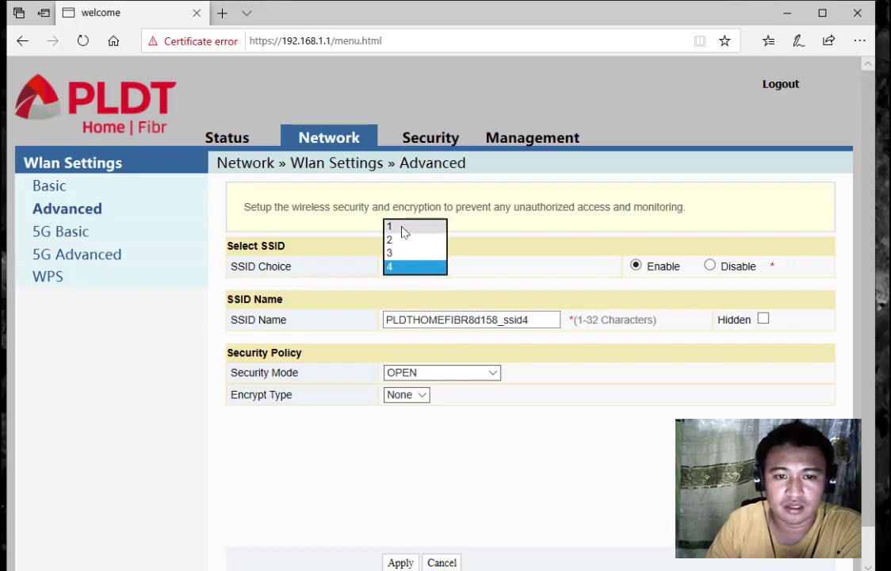
pyautogui.click(478, 460)
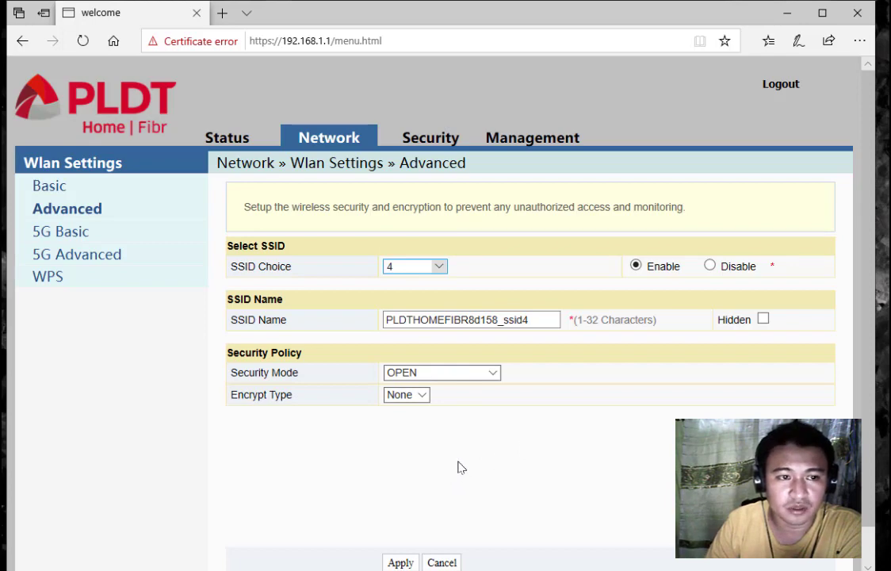
# - Open the 5G advanced WLAN settings, review the name and passphrase of SSID 1, and apply its settings
pyautogui.click(87, 262)
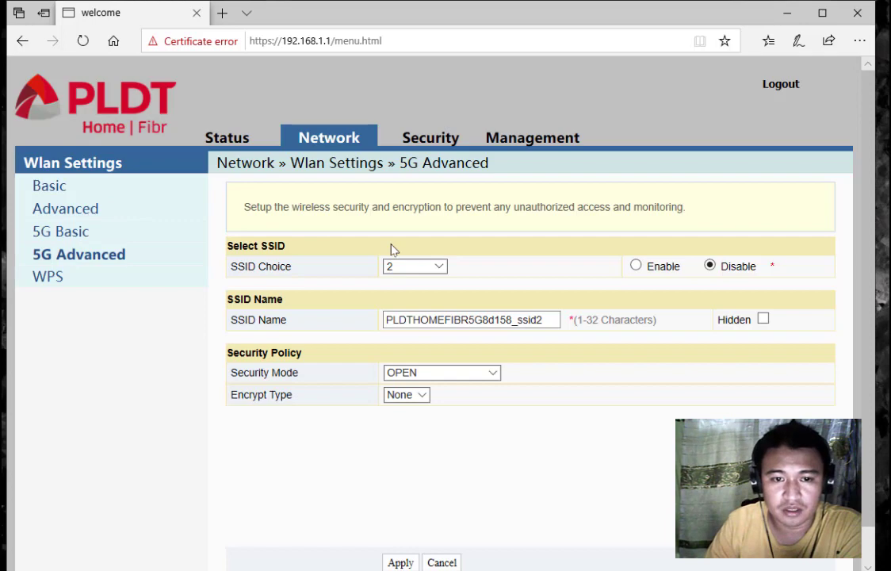
pyautogui.click(434, 271)
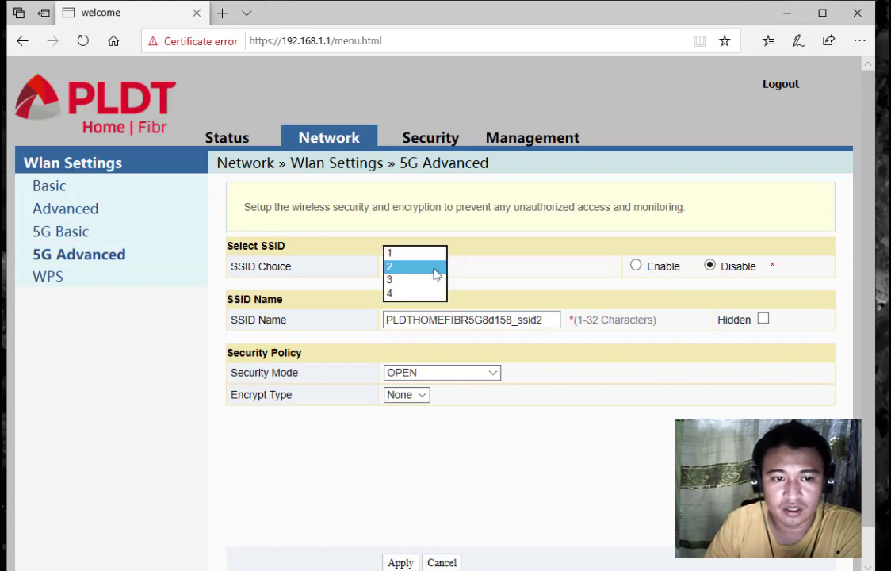
pyautogui.click(412, 253)
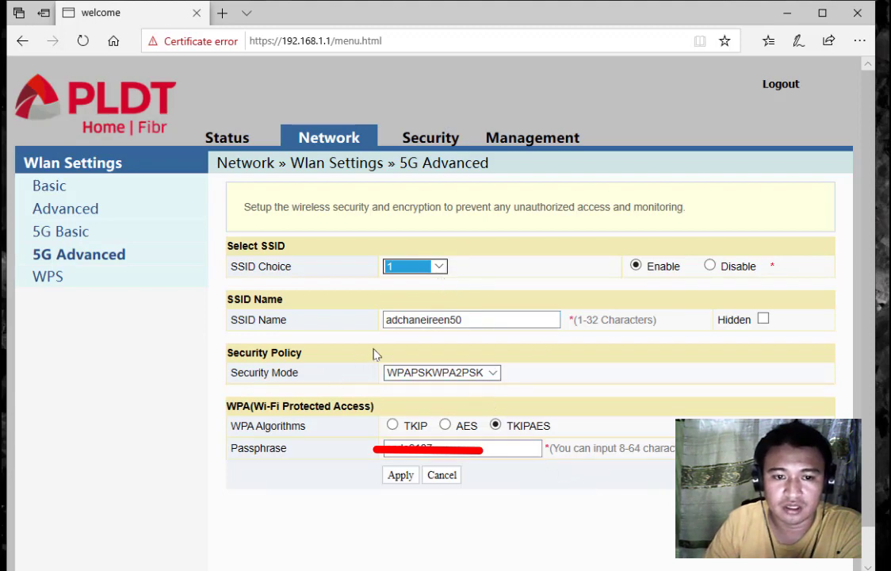
pyautogui.moveTo(474, 320); pyautogui.dragTo(314, 321)
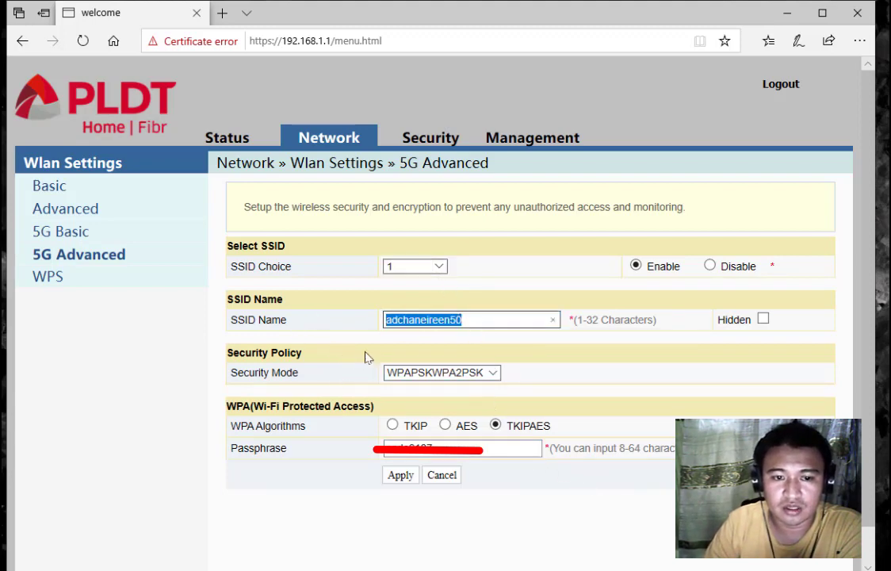
pyautogui.click(449, 448)
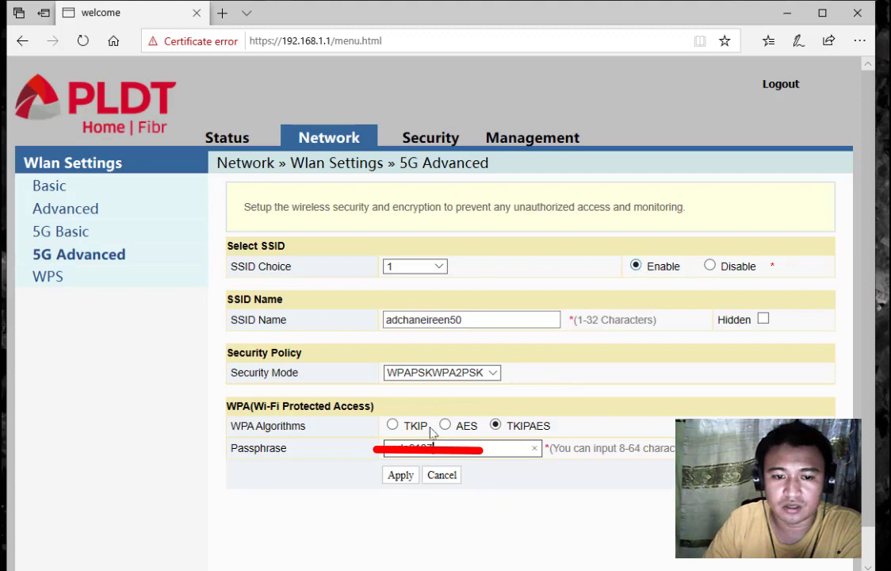
pyautogui.click(403, 476)
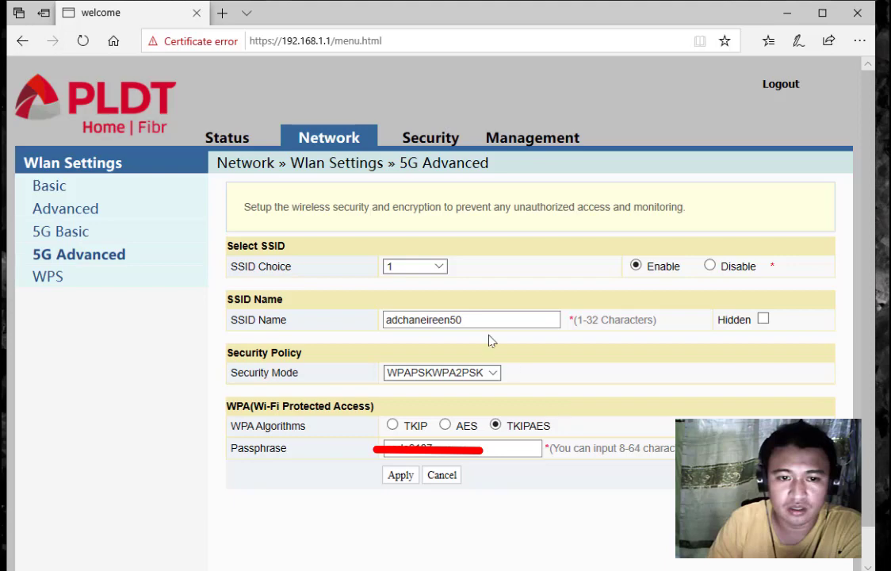
# - Choose SSID 2 in the 5G advanced settings, enable it and review its name
pyautogui.click(438, 266)
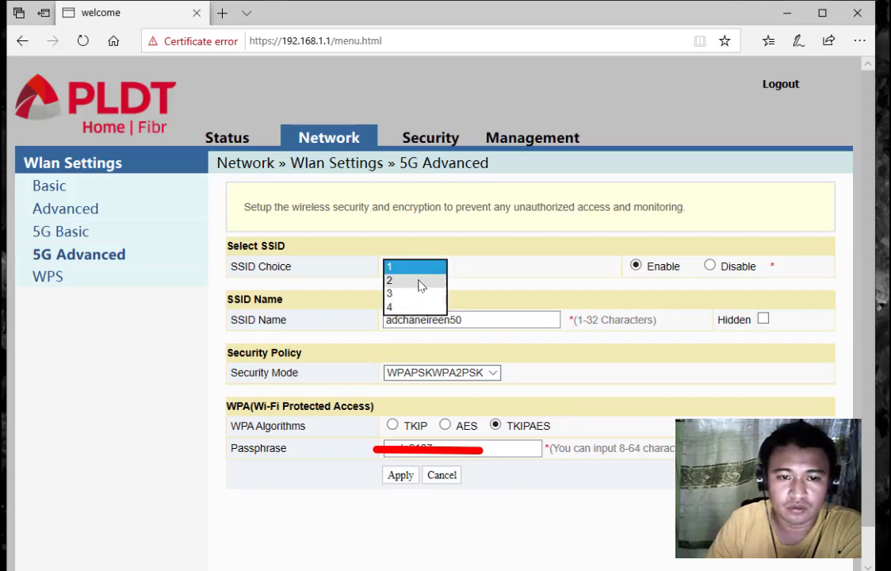
pyautogui.click(418, 282)
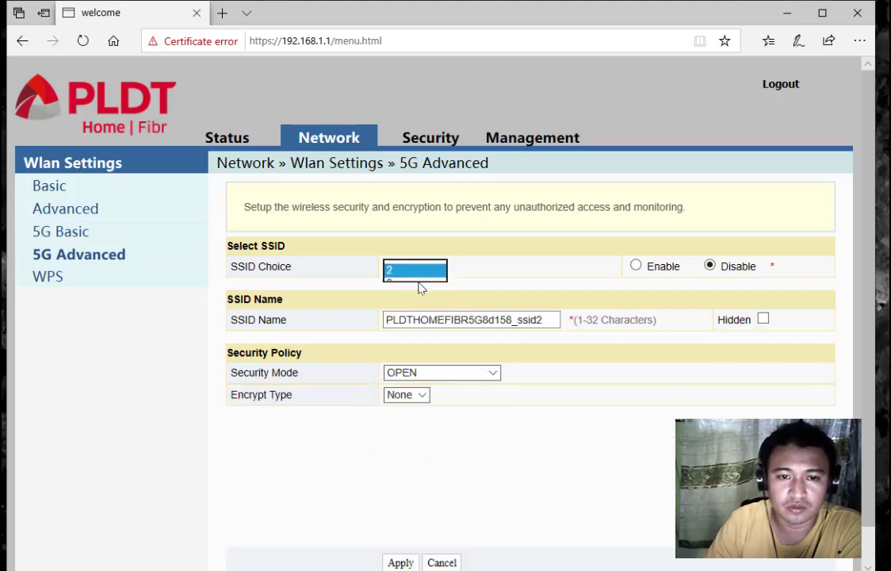
pyautogui.click(636, 267)
pyautogui.moveTo(544, 319); pyautogui.dragTo(417, 325)
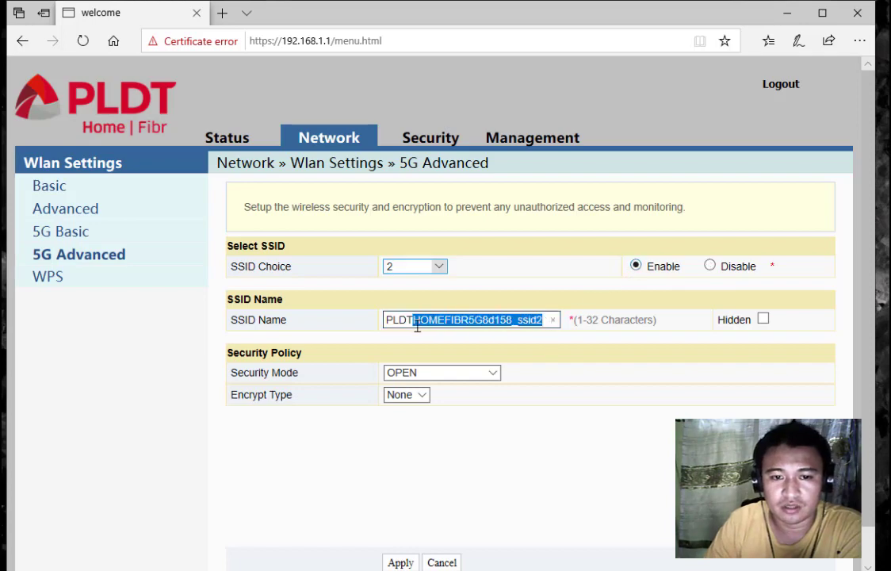
# - Try the WPA2-PSK security mode on 5G SSID 2, set it back to OPEN, and apply the settings
pyautogui.click(500, 382)
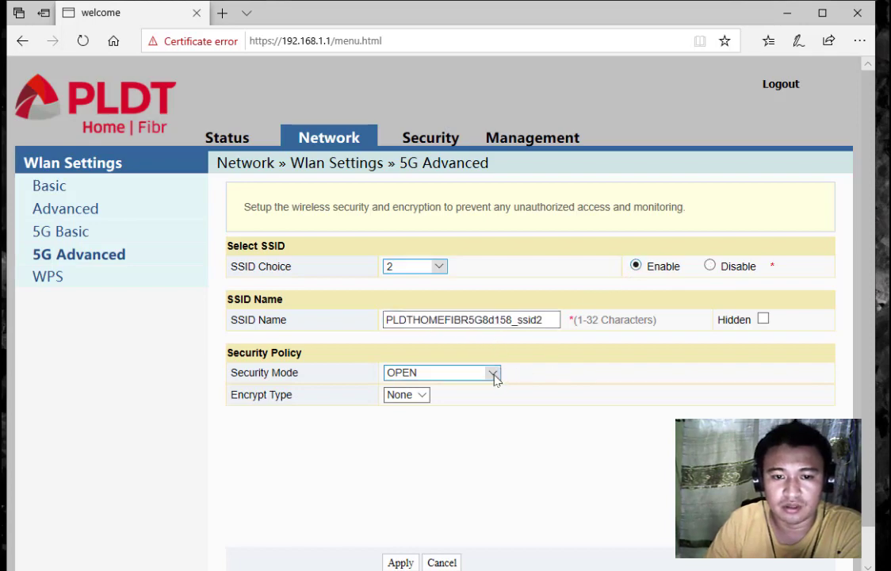
pyautogui.click(495, 376)
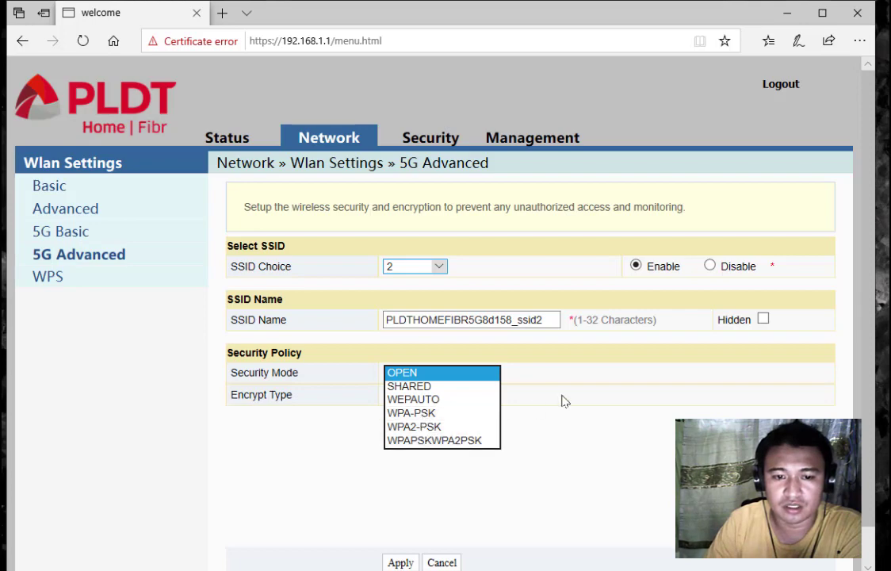
pyautogui.click(428, 427)
pyautogui.moveTo(460, 448); pyautogui.dragTo(318, 442)
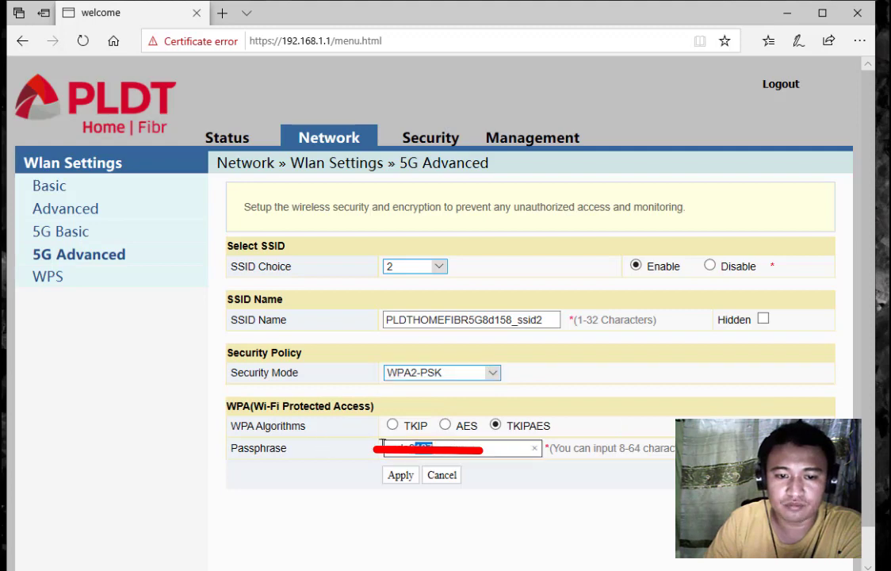
pyautogui.click(493, 373)
pyautogui.click(416, 319)
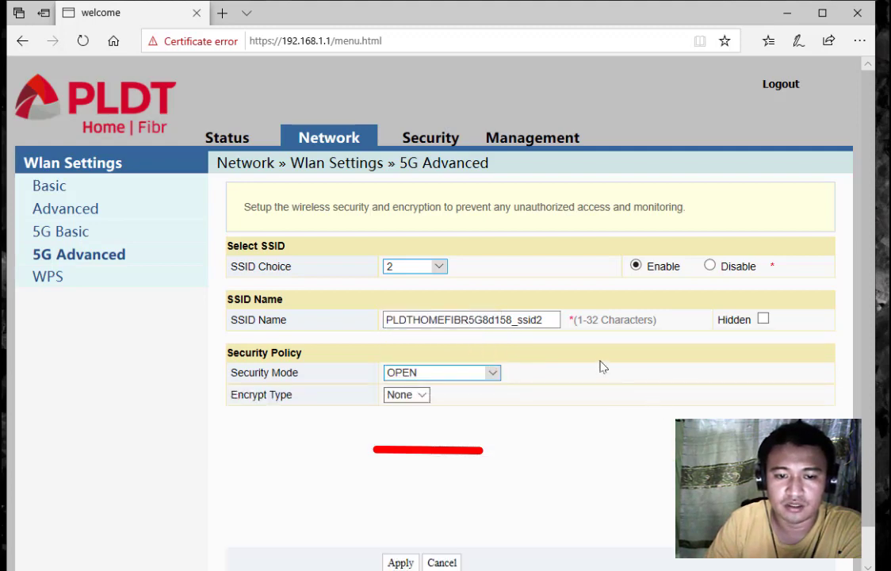
pyautogui.click(400, 563)
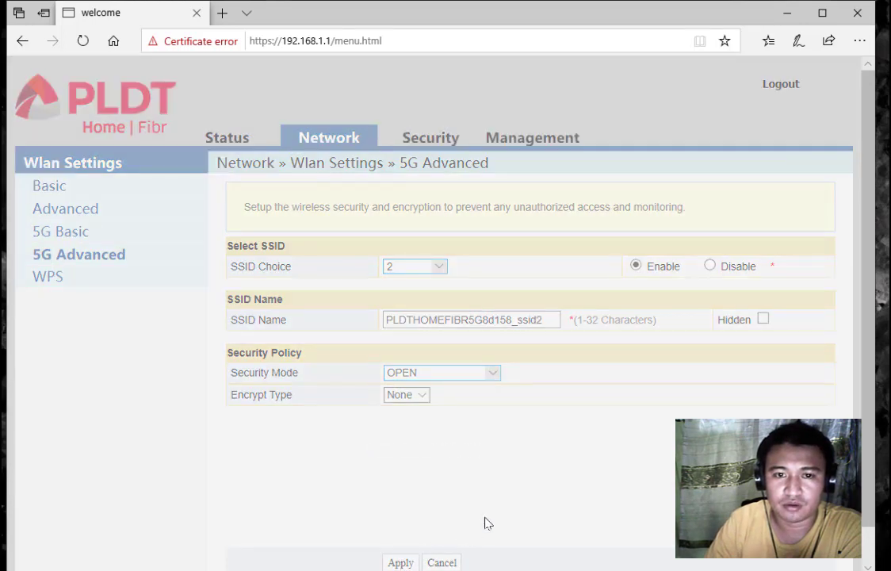
# - Enable 5G SSID 3 with the OPEN security mode and apply its settings
pyautogui.click(438, 268)
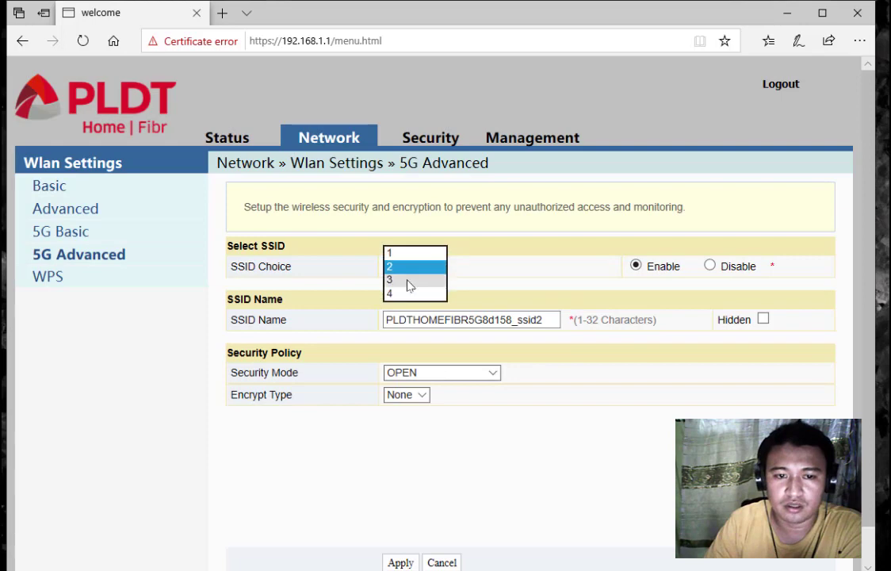
pyautogui.click(409, 281)
pyautogui.click(636, 265)
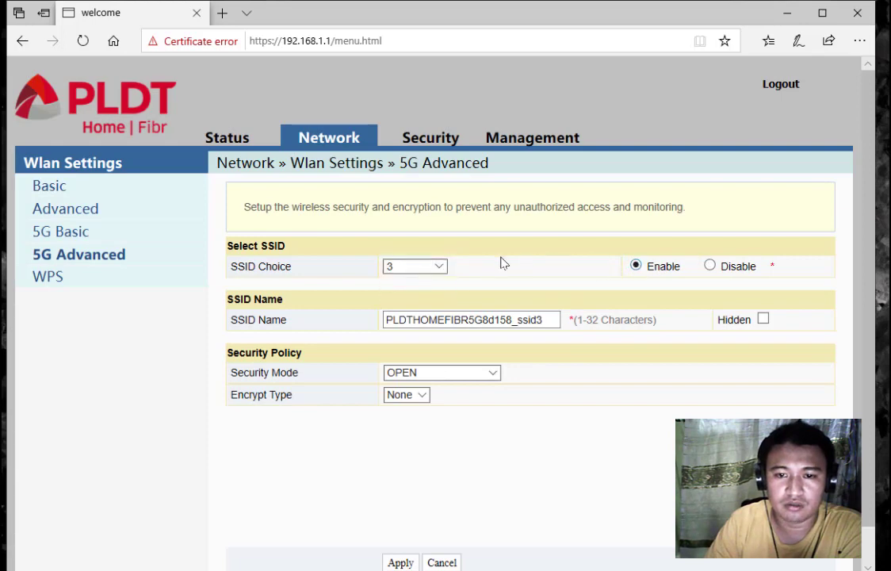
pyautogui.click(400, 562)
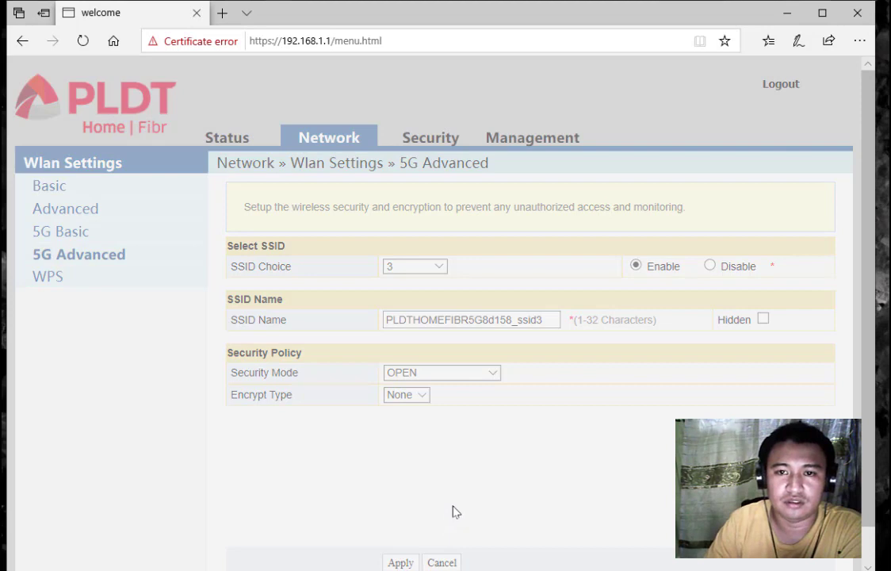
# - Enable 5G SSID 4 with the OPEN security mode and apply its settings
pyautogui.click(439, 268)
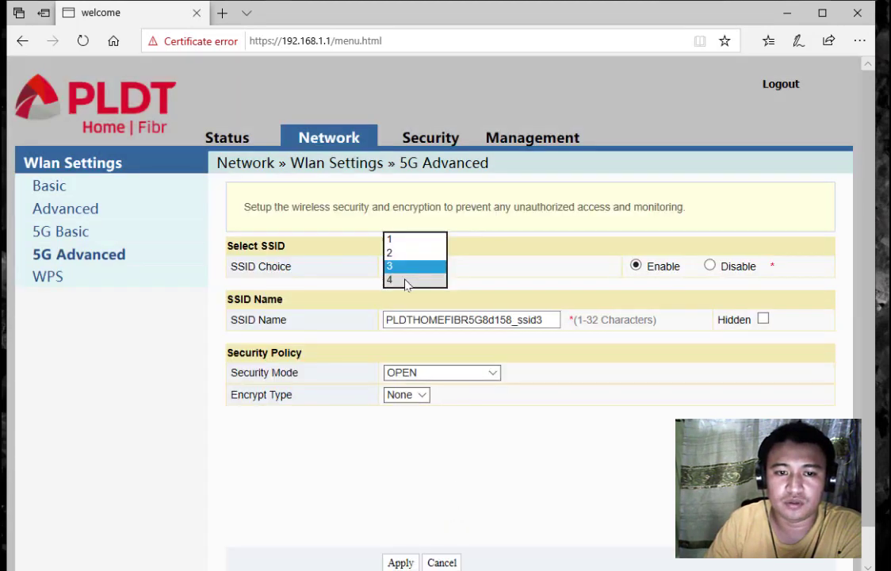
pyautogui.click(406, 281)
pyautogui.click(638, 266)
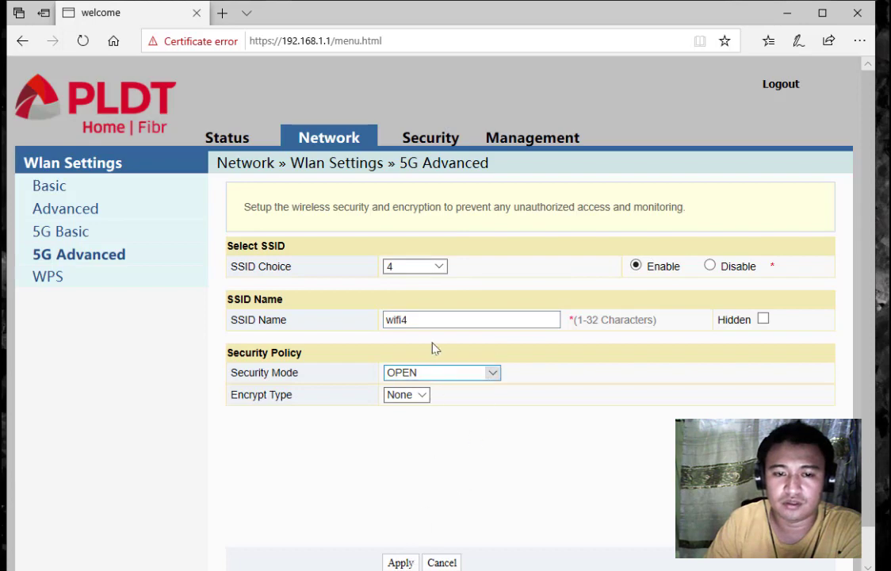
pyautogui.click(401, 562)
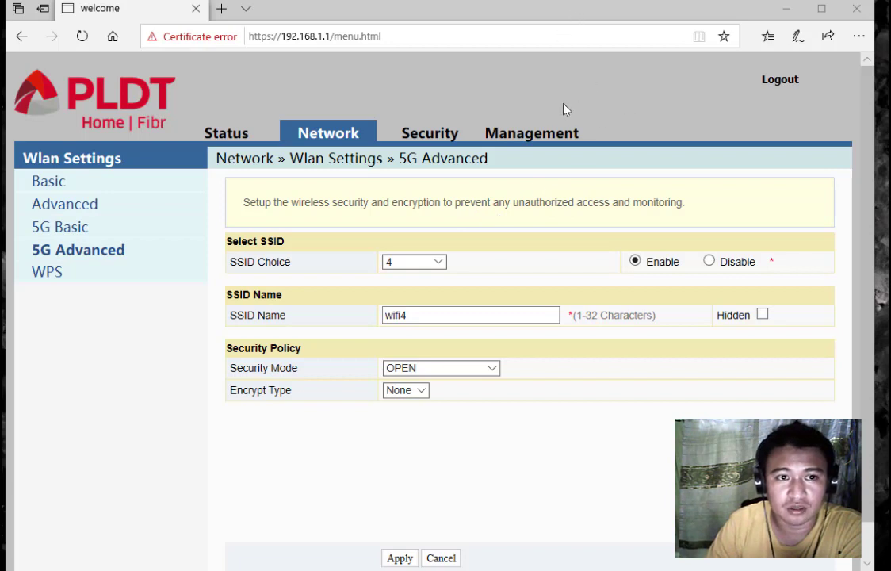
# - Check the router's wireless status for the names and enabled states of the four SSIDs and the channel in use
pyautogui.click(226, 138)
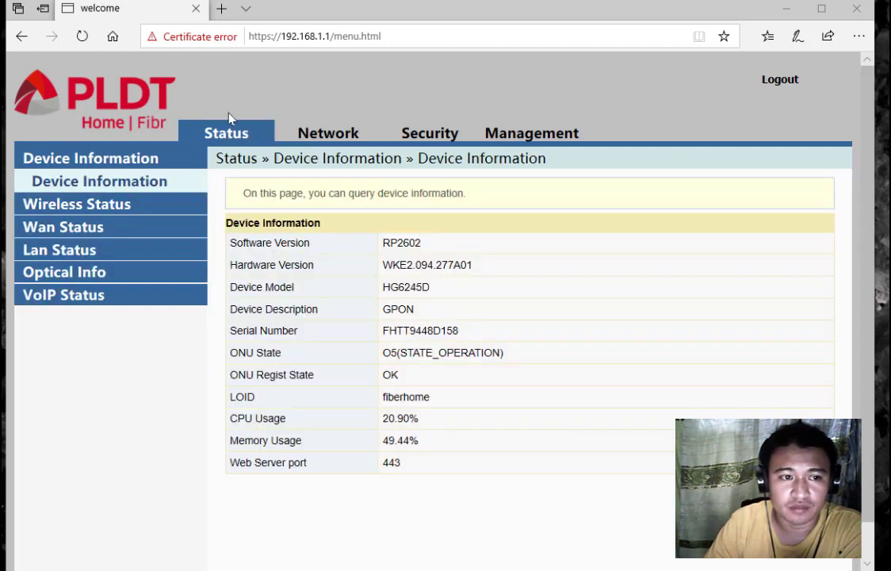
pyautogui.click(104, 205)
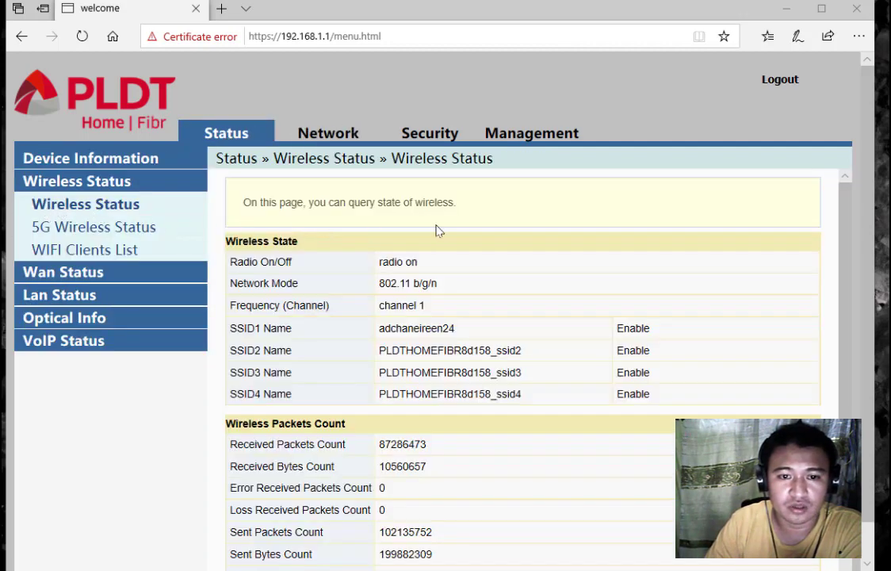
pyautogui.scroll(-1, 444, 231)
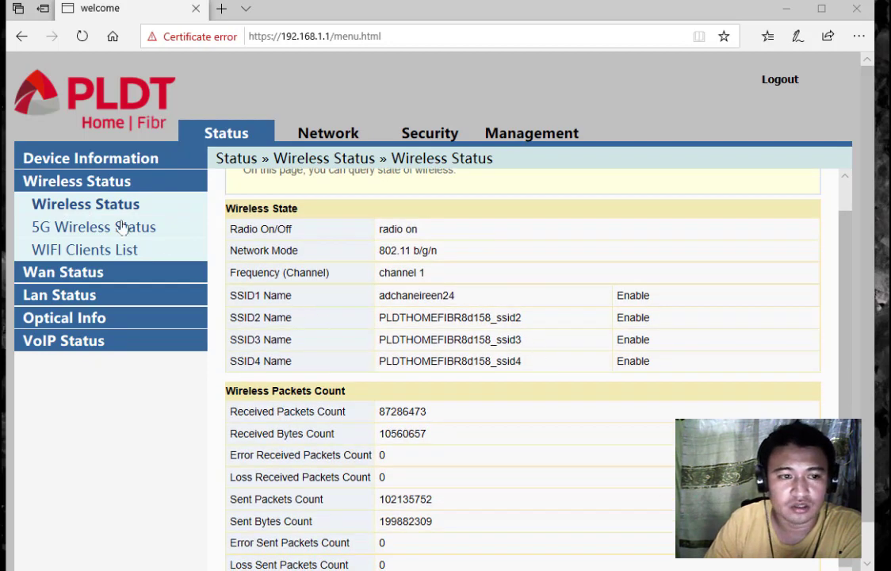
pyautogui.moveTo(687, 368); pyautogui.dragTo(209, 296)
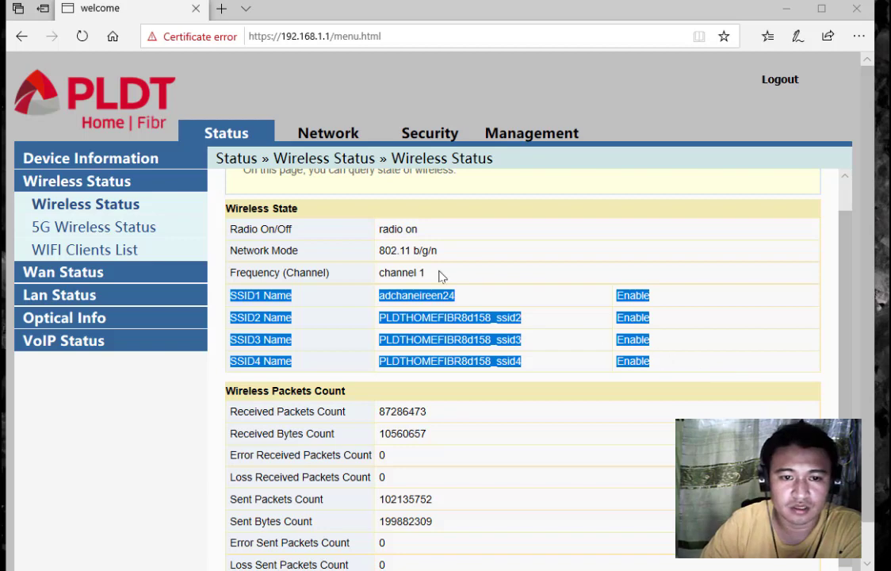
pyautogui.click(405, 273)
pyautogui.moveTo(389, 272); pyautogui.dragTo(435, 273)
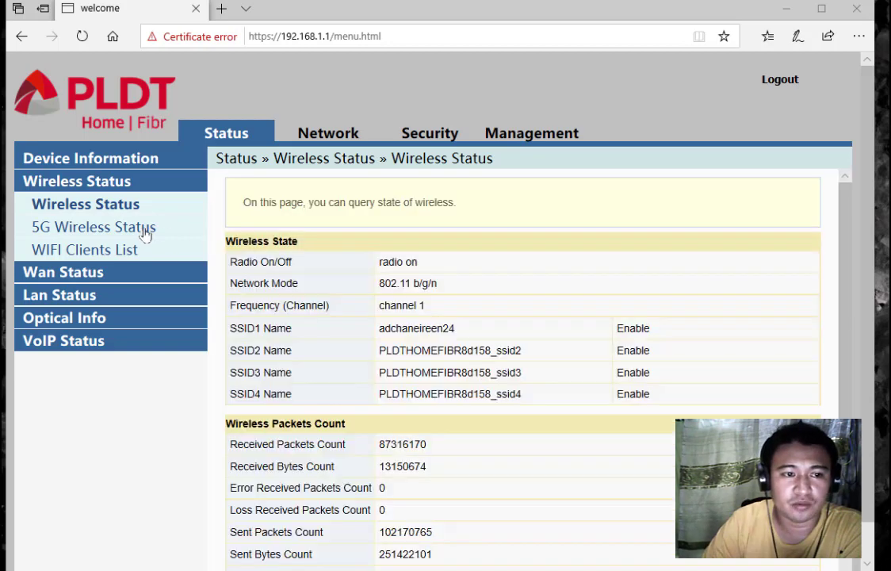
# - Check the 5G wireless status for the names and enabled states of its four SSIDs
pyautogui.click(145, 229)
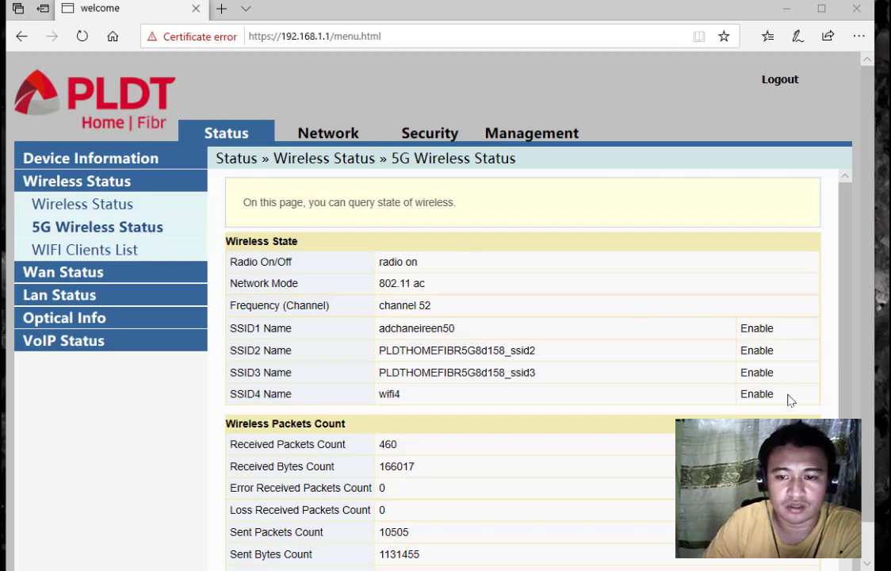
pyautogui.moveTo(789, 400); pyautogui.dragTo(228, 326)
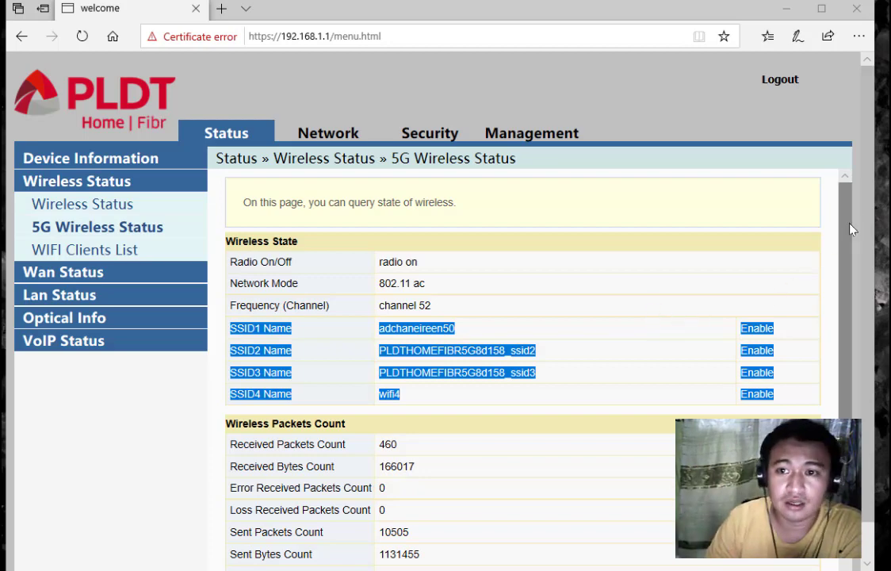
pyautogui.scroll(-1, 846, 258)
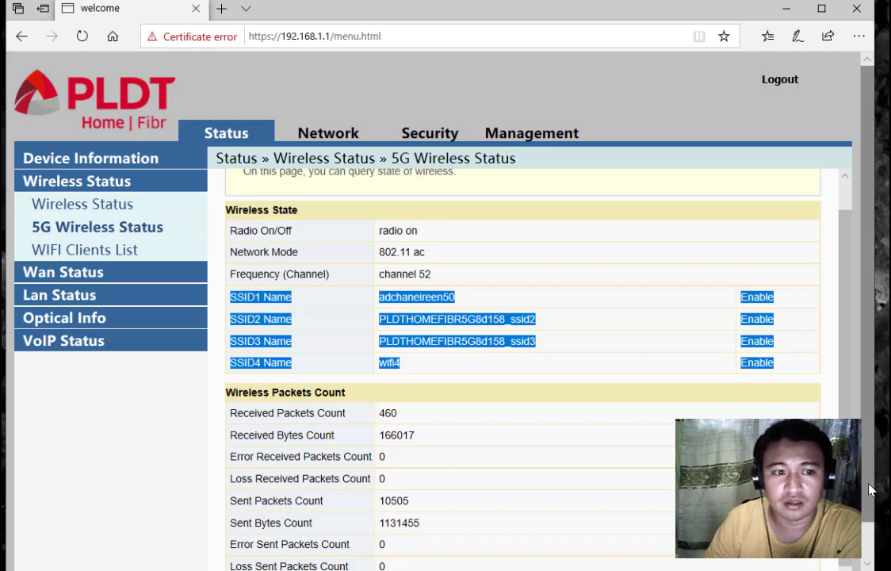
pyautogui.scroll(-1, 872, 499)
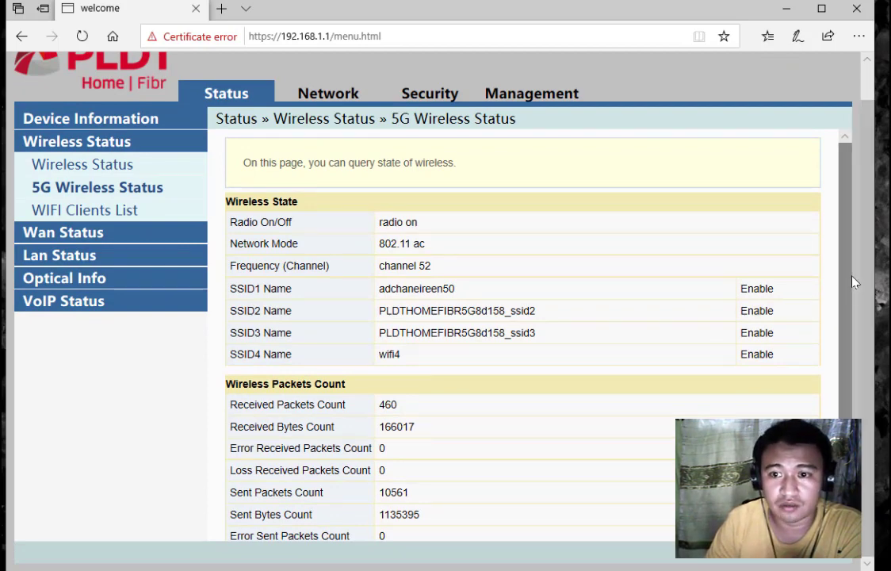
pyautogui.scroll(-1, 848, 303)
pyautogui.scroll(1, 850, 309)
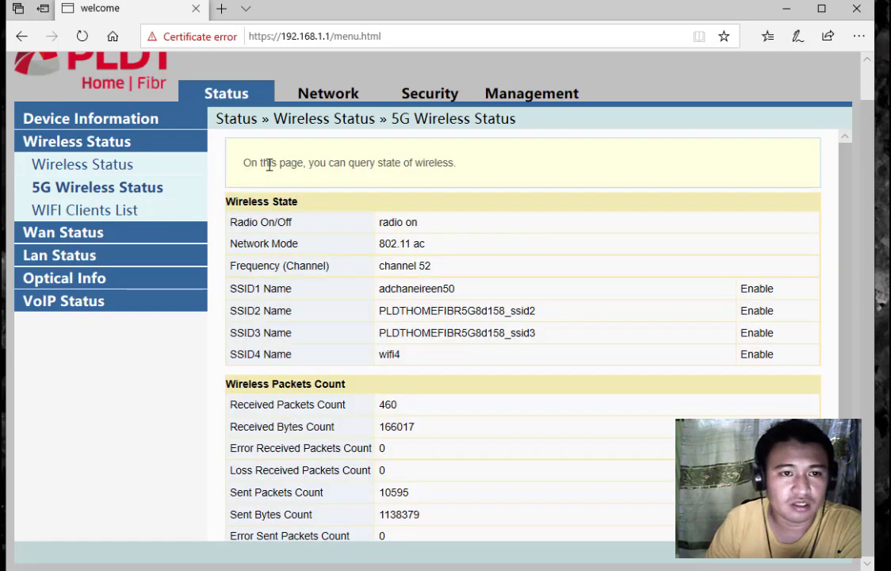
pyautogui.moveTo(465, 172); pyautogui.dragTo(244, 170)
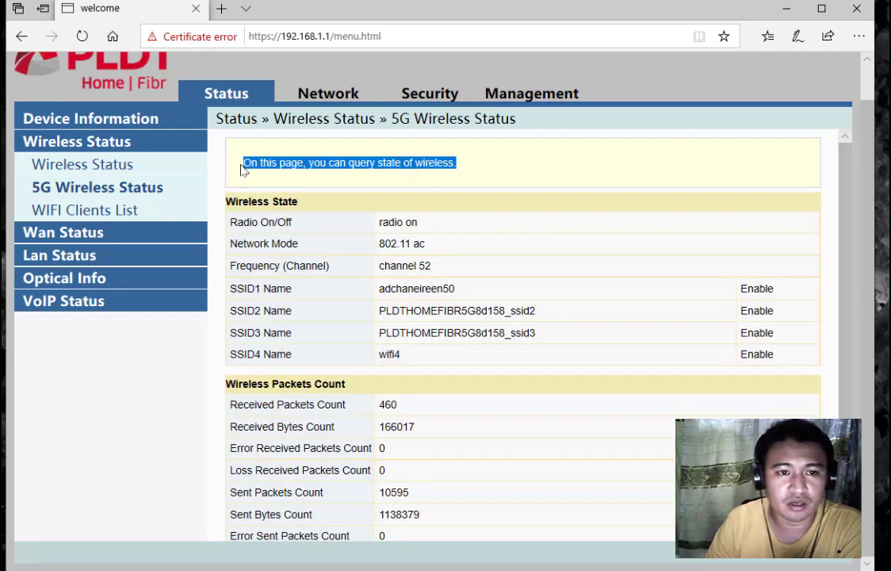